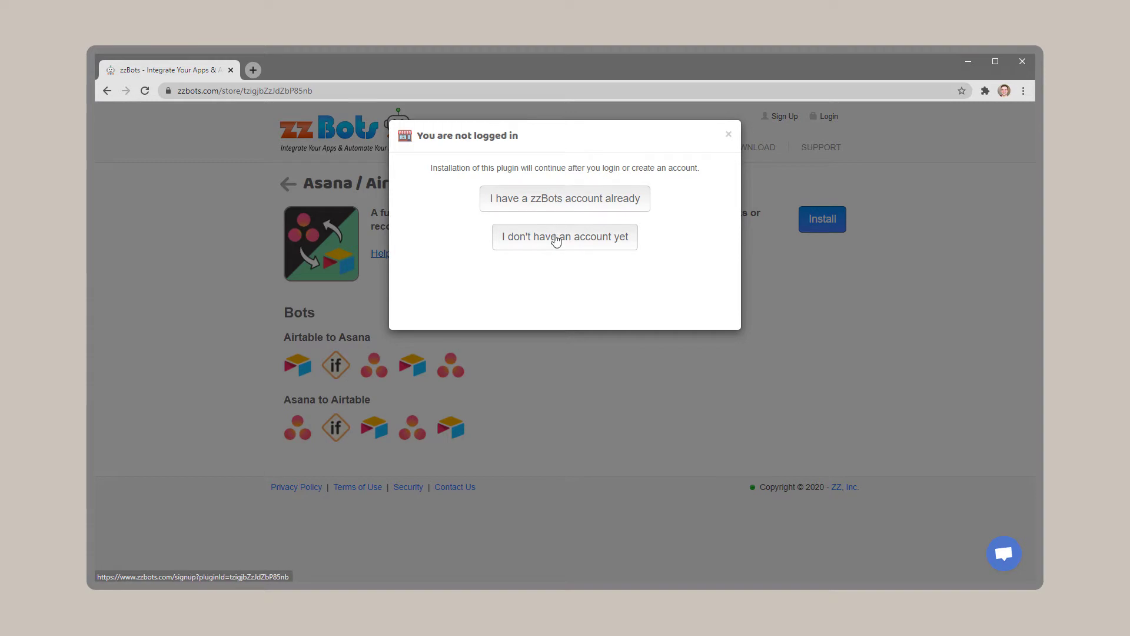
- Continue the Asana / Airtable 2-Way Sync installation as someone without a zzBots account and connect an Airtable account
{"action": "left_click", "coordinate": [556, 243]}
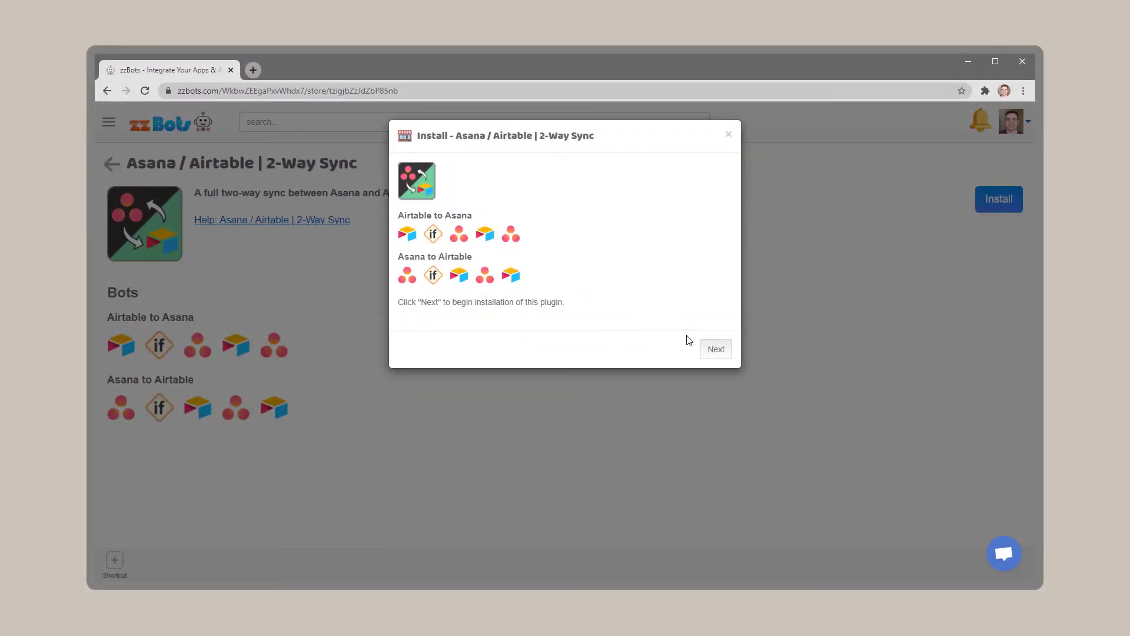
{"action": "left_click", "coordinate": [714, 352]}
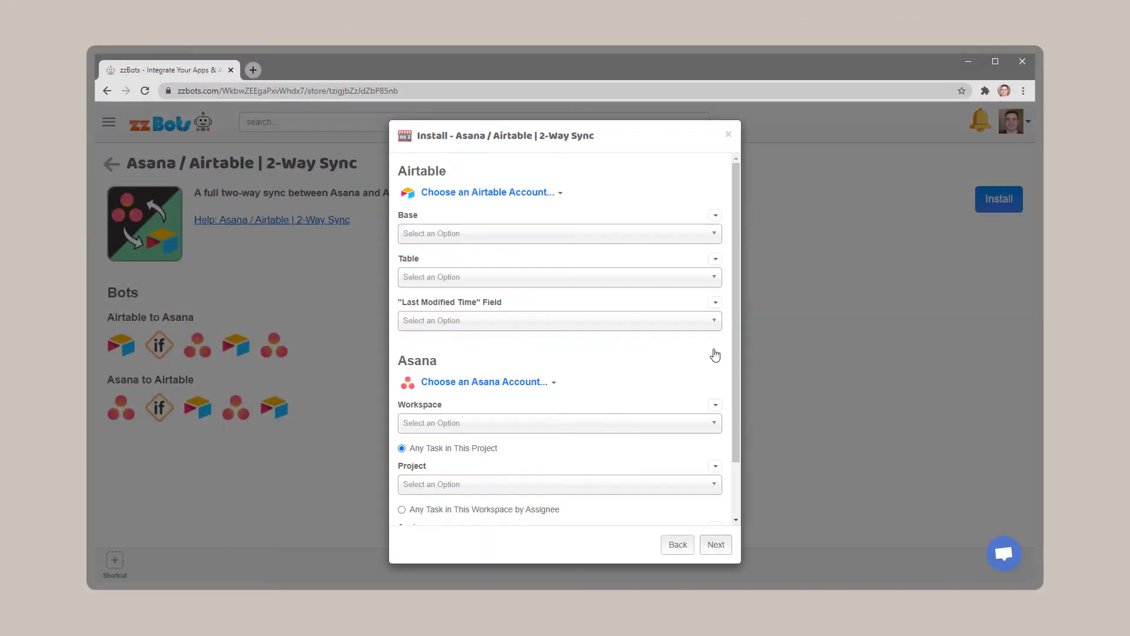
{"action": "left_click", "coordinate": [496, 194]}
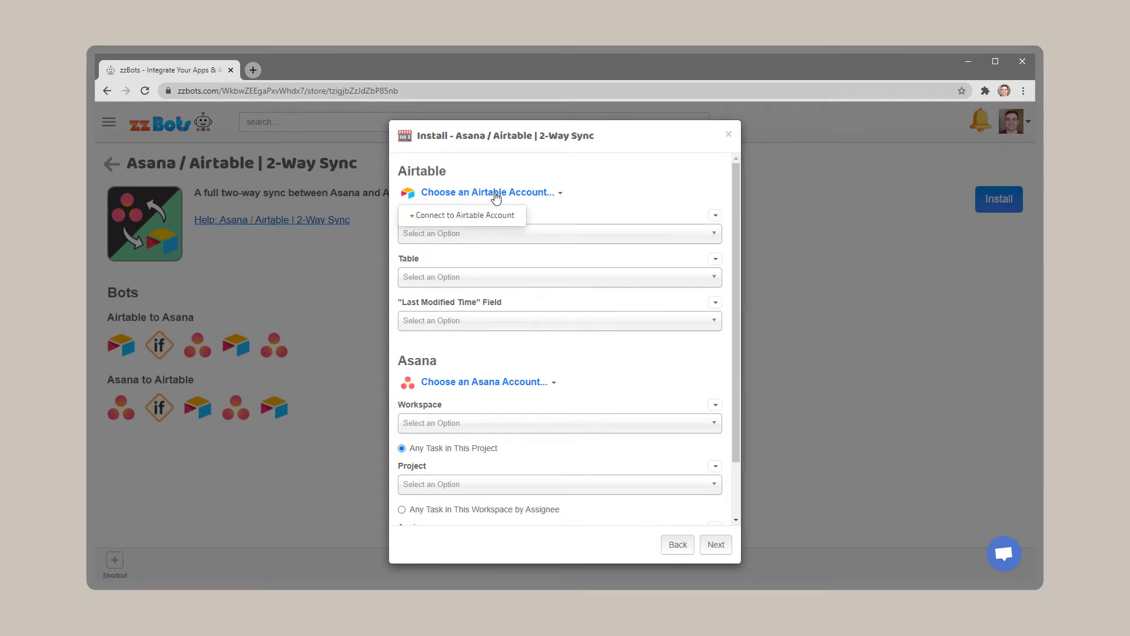
{"action": "left_click", "coordinate": [464, 217]}
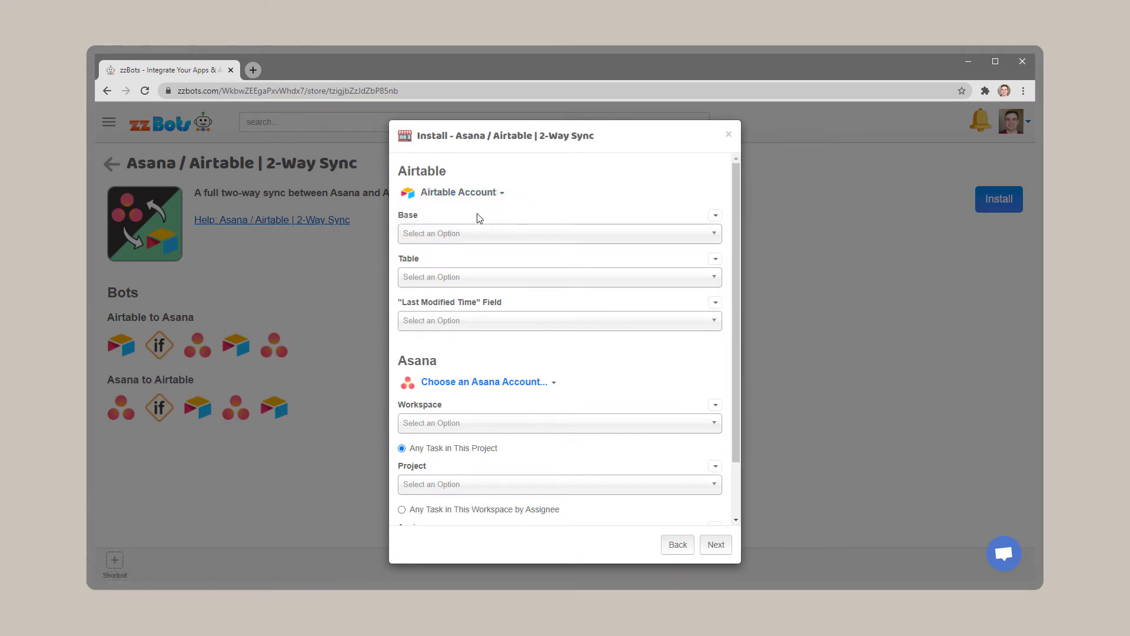
- Set the Airtable base to Work Tasks and the table to Tasks, and check the choices for the "Last Modified Time" field
{"action": "left_click", "coordinate": [489, 235]}
{"action": "left_click", "coordinate": [495, 301]}
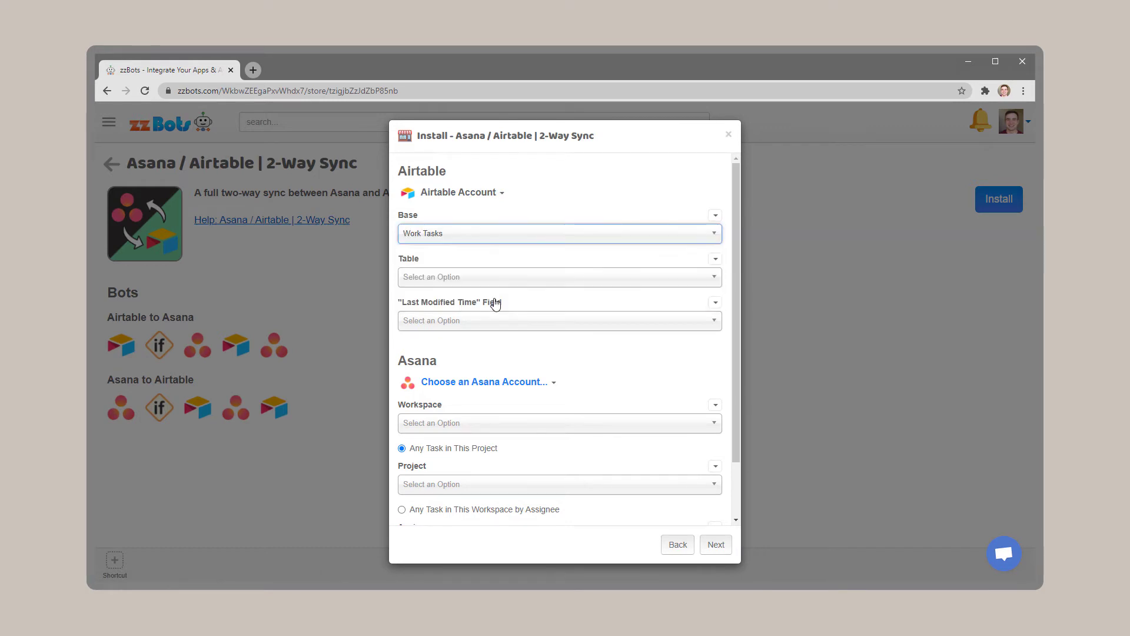
{"action": "left_click", "coordinate": [510, 279]}
{"action": "left_click", "coordinate": [511, 317]}
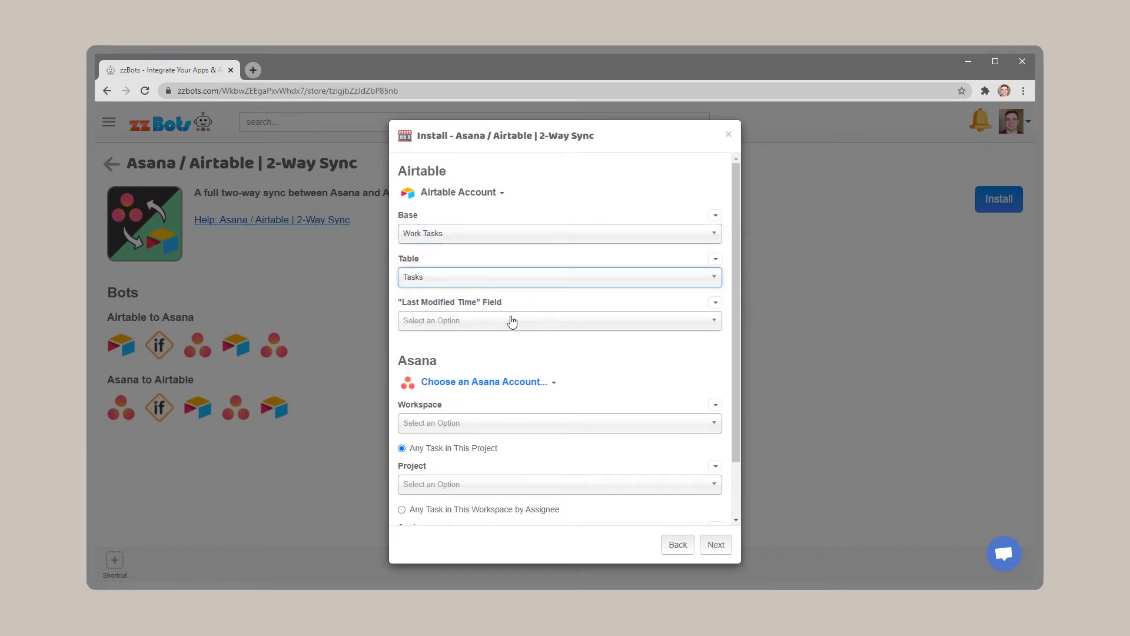
{"action": "left_click", "coordinate": [528, 326]}
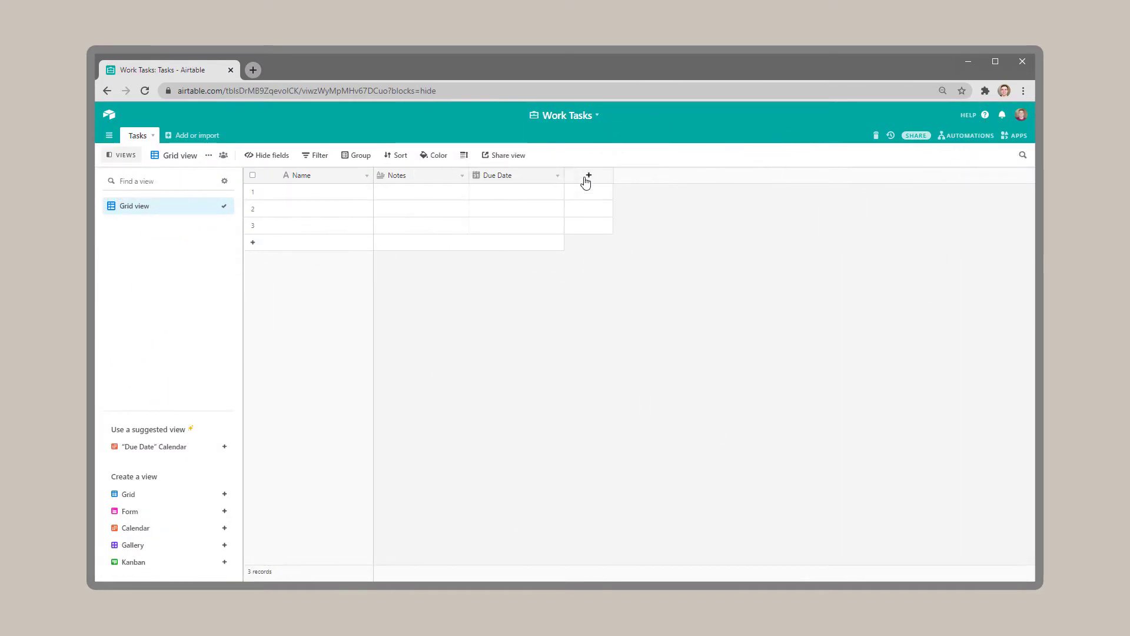
- In Airtable, add a field of type Last modified time named "Last Modified Time" to the Tasks table
{"action": "left_click", "coordinate": [586, 183]}
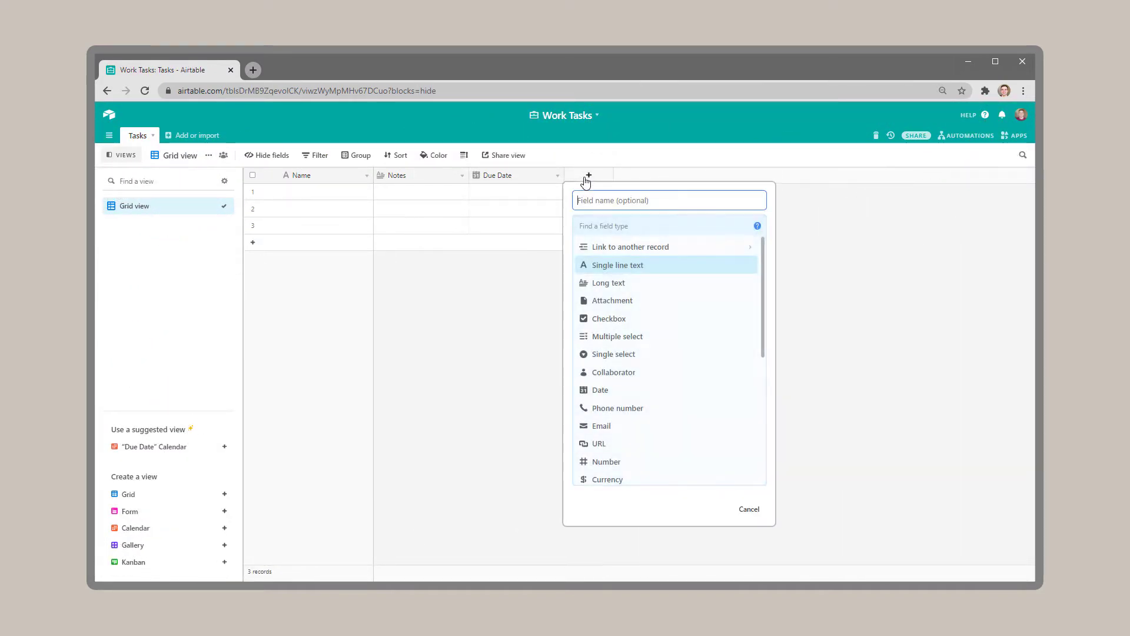
{"action": "scroll", "coordinate": [671, 354], "scroll_direction": "down", "scroll_amount": 5}
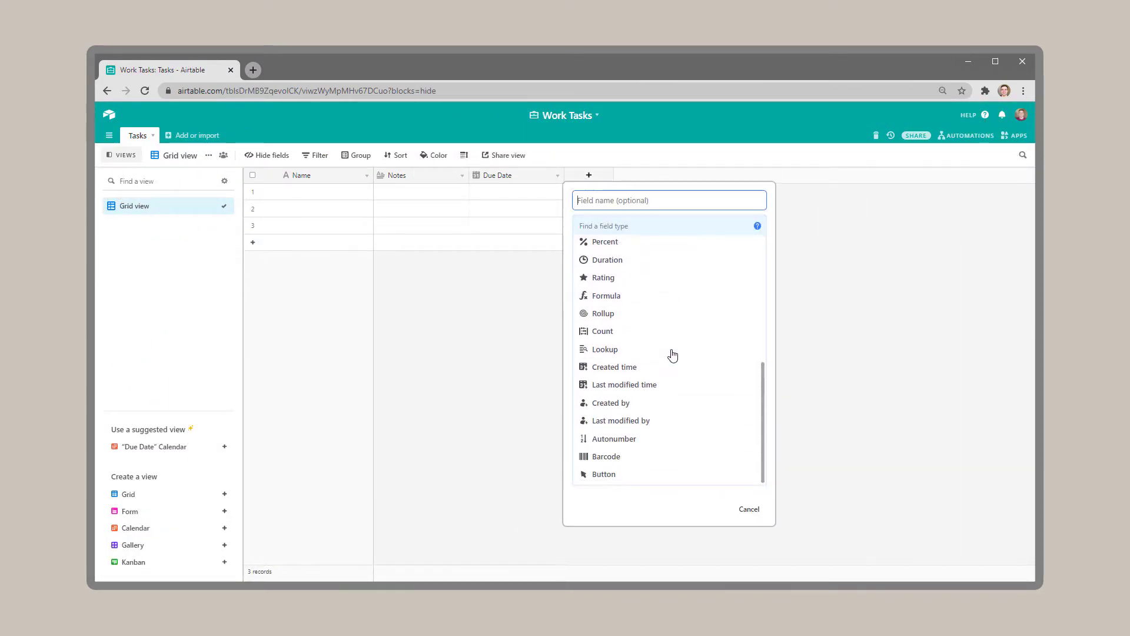
{"action": "left_click", "coordinate": [674, 387]}
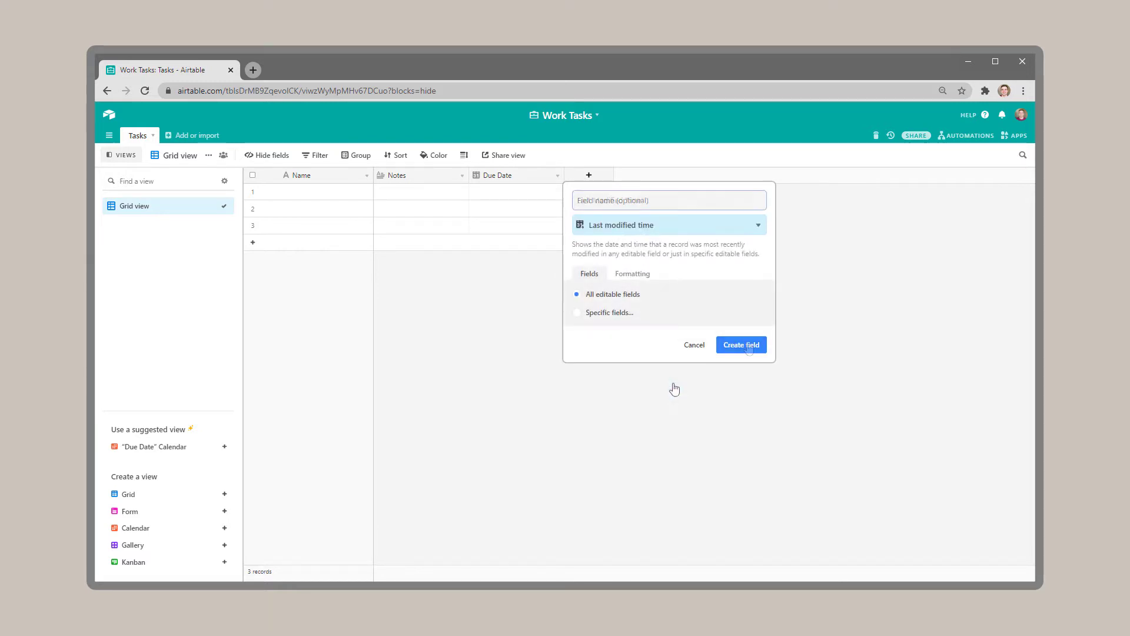
{"action": "type", "text": "Last Modified Time"}
{"action": "left_click", "coordinate": [749, 346]}
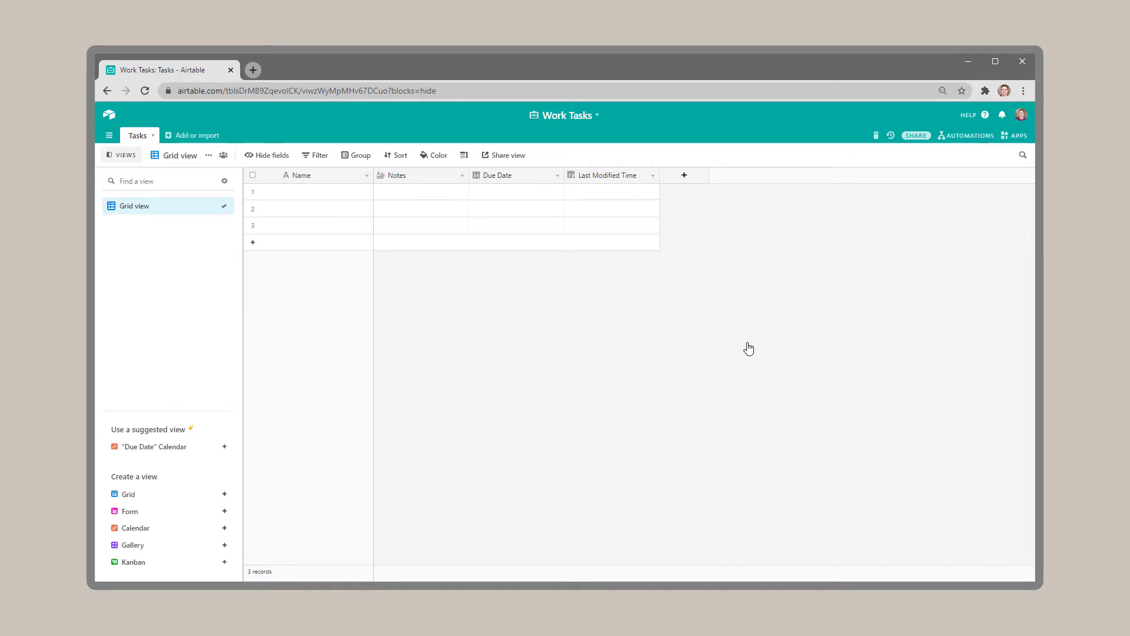
- Add a single line text field named "Asana Task ID" to the Tasks table
{"action": "left_click", "coordinate": [684, 176]}
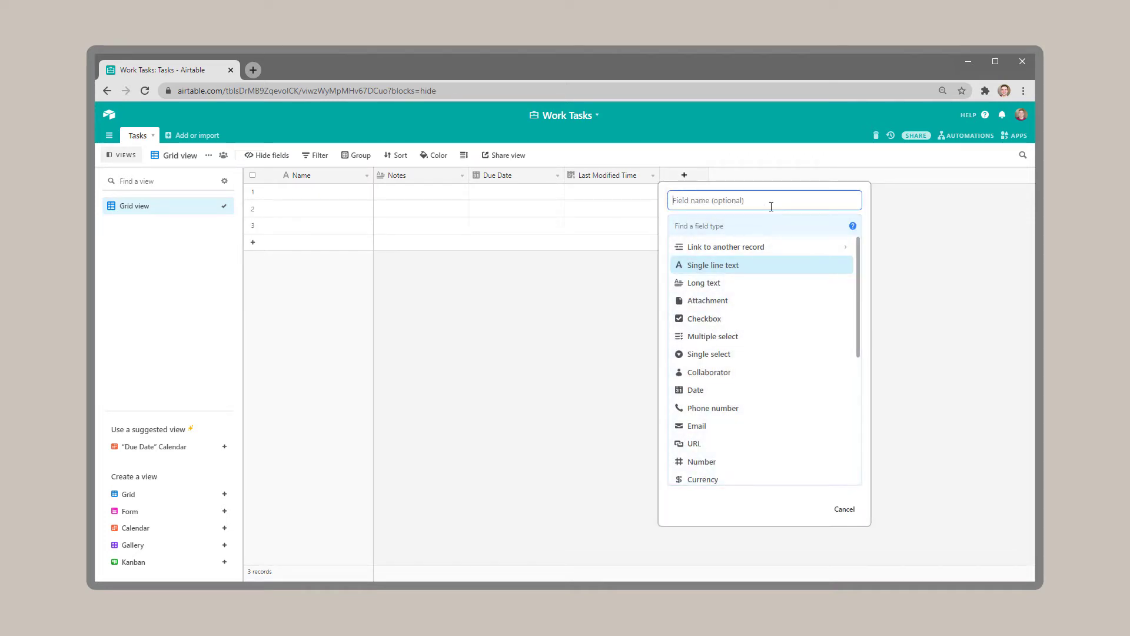
{"action": "type", "text": "Asana Task "}
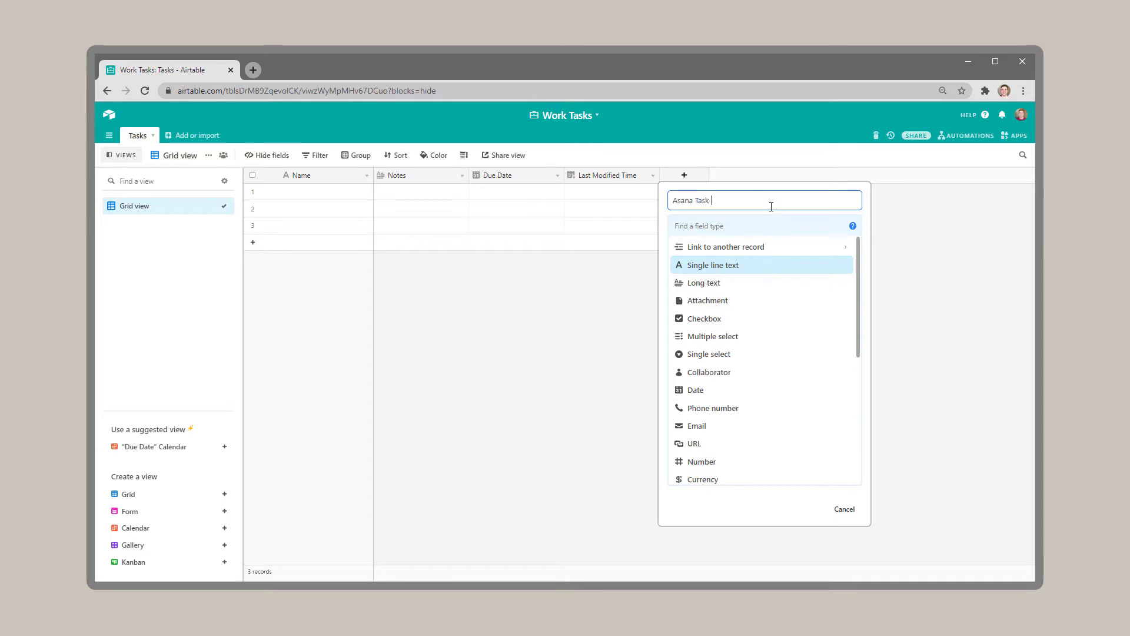
{"action": "type", "text": "ID"}
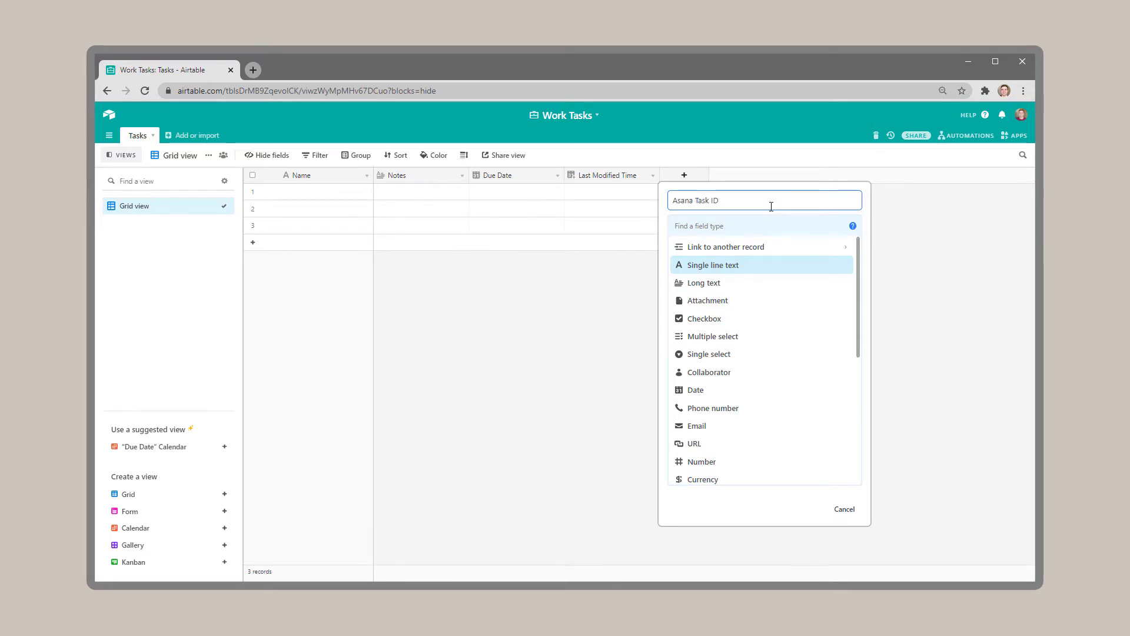
{"action": "left_click", "coordinate": [748, 269]}
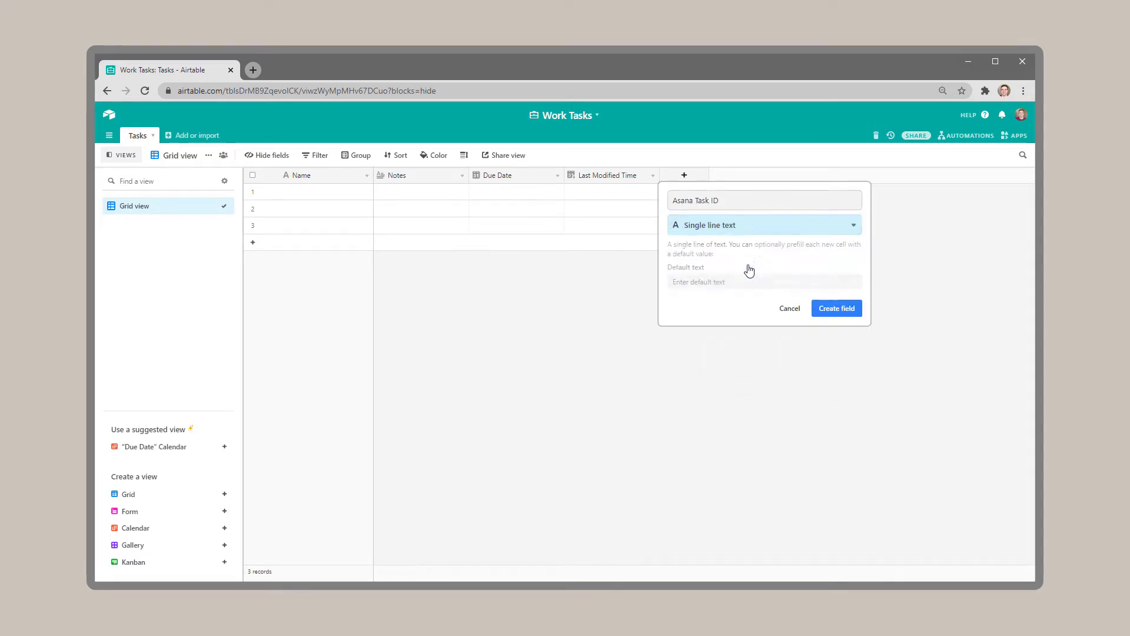
{"action": "left_click", "coordinate": [837, 309]}
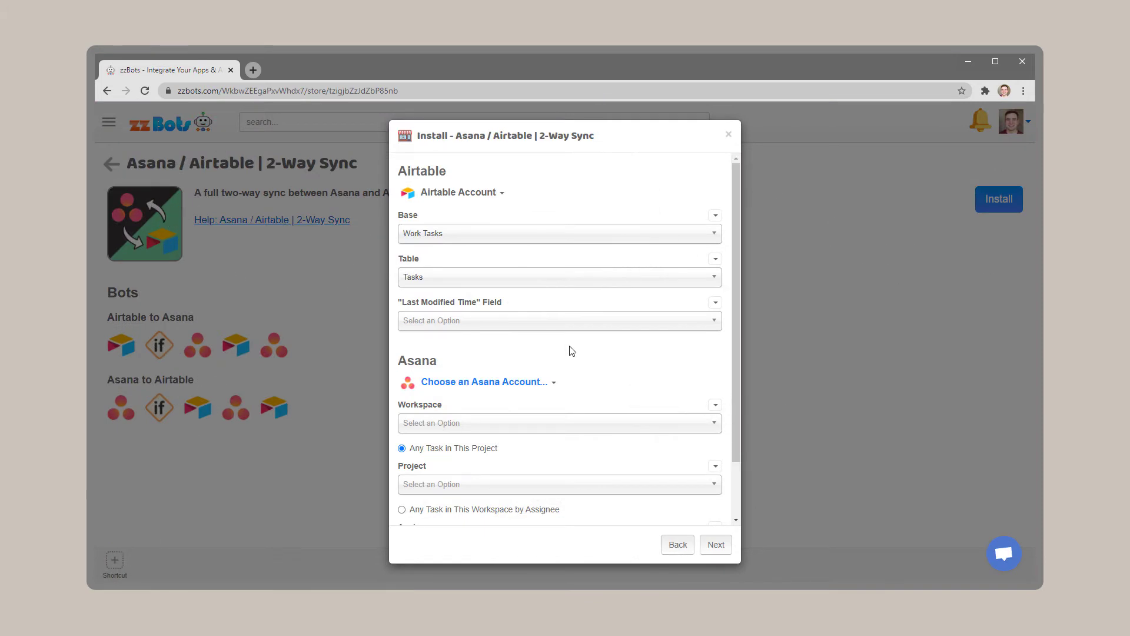
- Back in the zzBots installation, choose Last Modified Time as the "Last Modified Time" field and connect an Asana account
{"action": "left_click", "coordinate": [554, 322]}
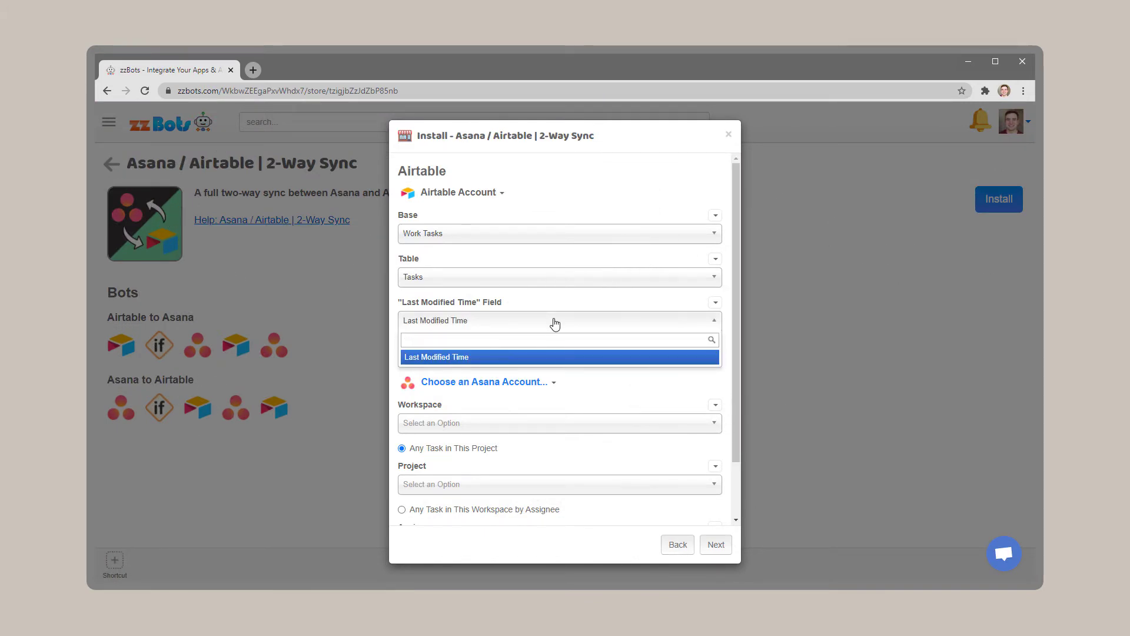
{"action": "left_click", "coordinate": [554, 357]}
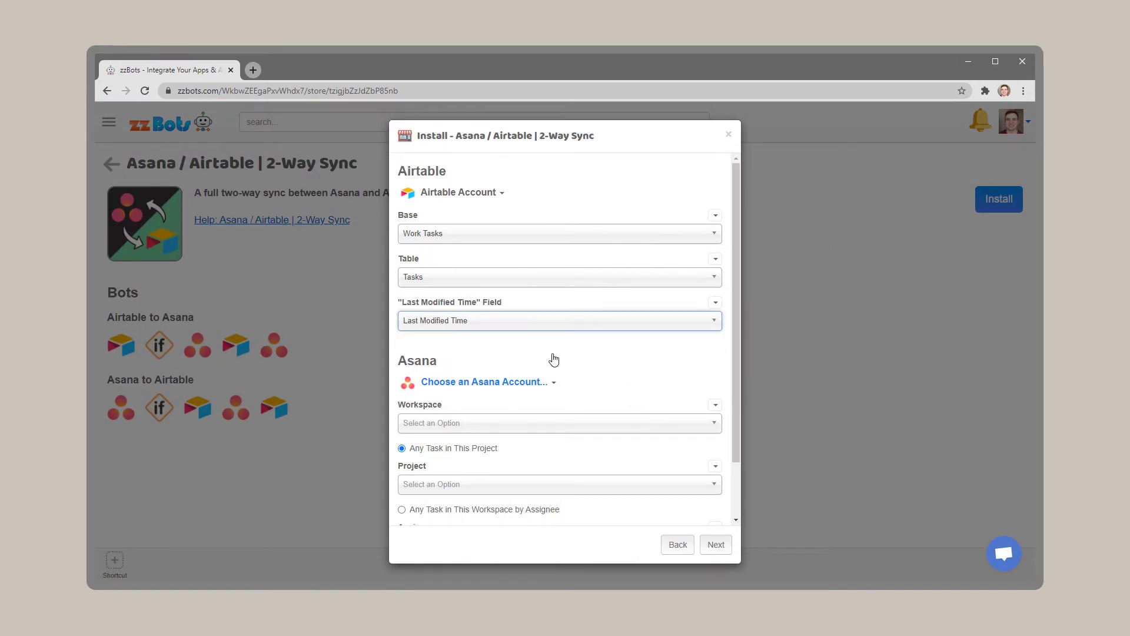
{"action": "left_click", "coordinate": [505, 381]}
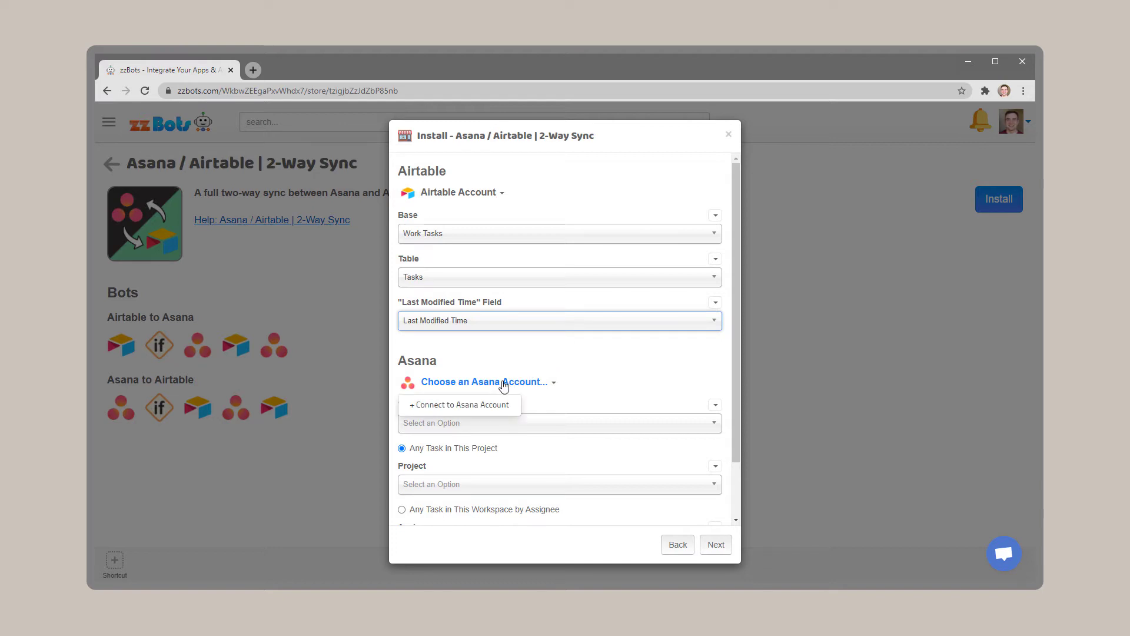
{"action": "left_click", "coordinate": [480, 406]}
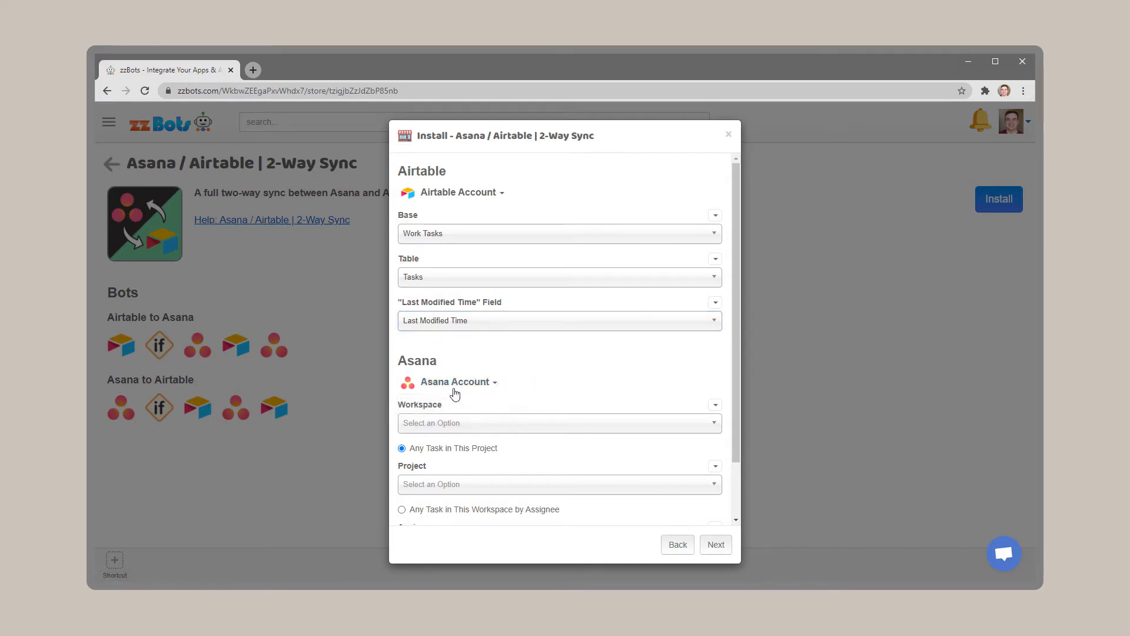
- Set the Asana workspace to zzinc.com and sync any task in the Reminders project
{"action": "left_click", "coordinate": [489, 424]}
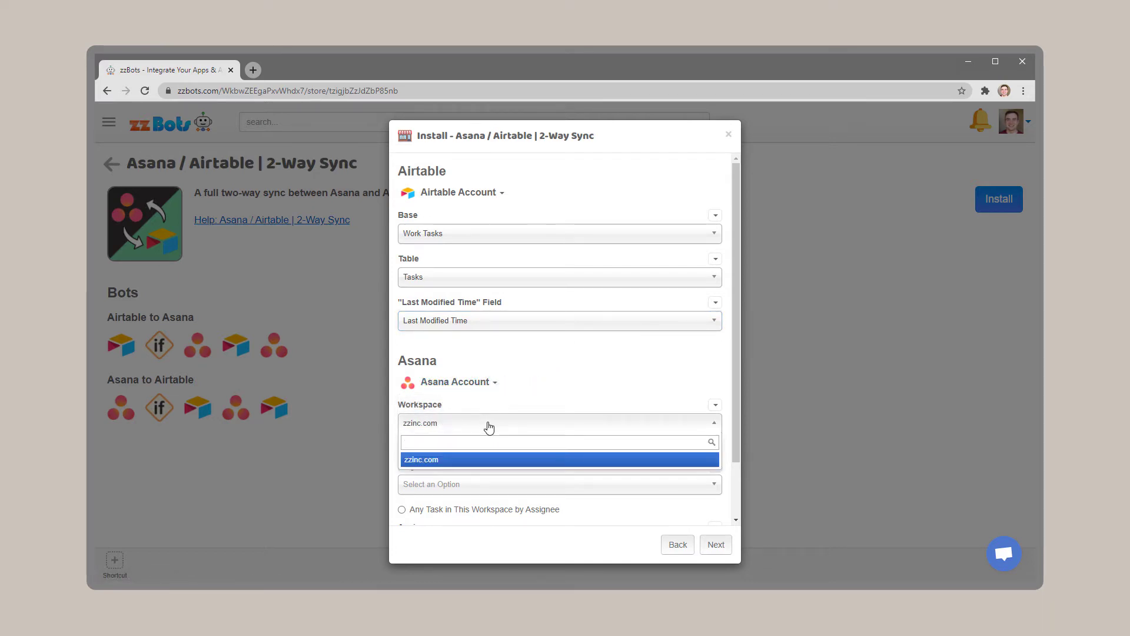
{"action": "left_click", "coordinate": [484, 460]}
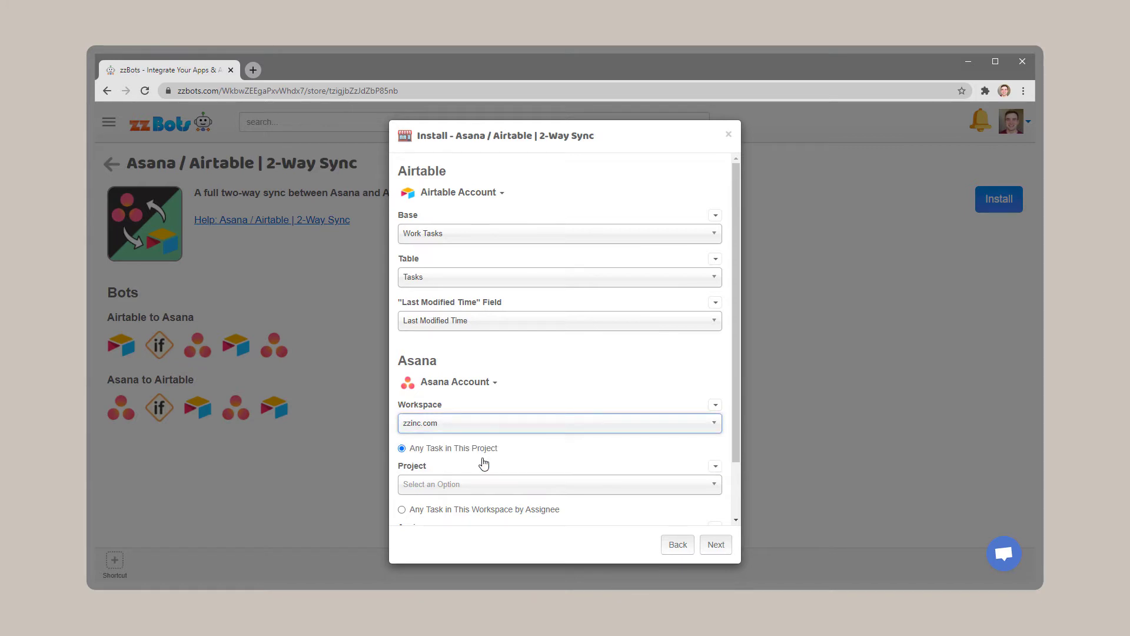
{"action": "scroll", "coordinate": [484, 462], "scroll_direction": "down", "scroll_amount": 2}
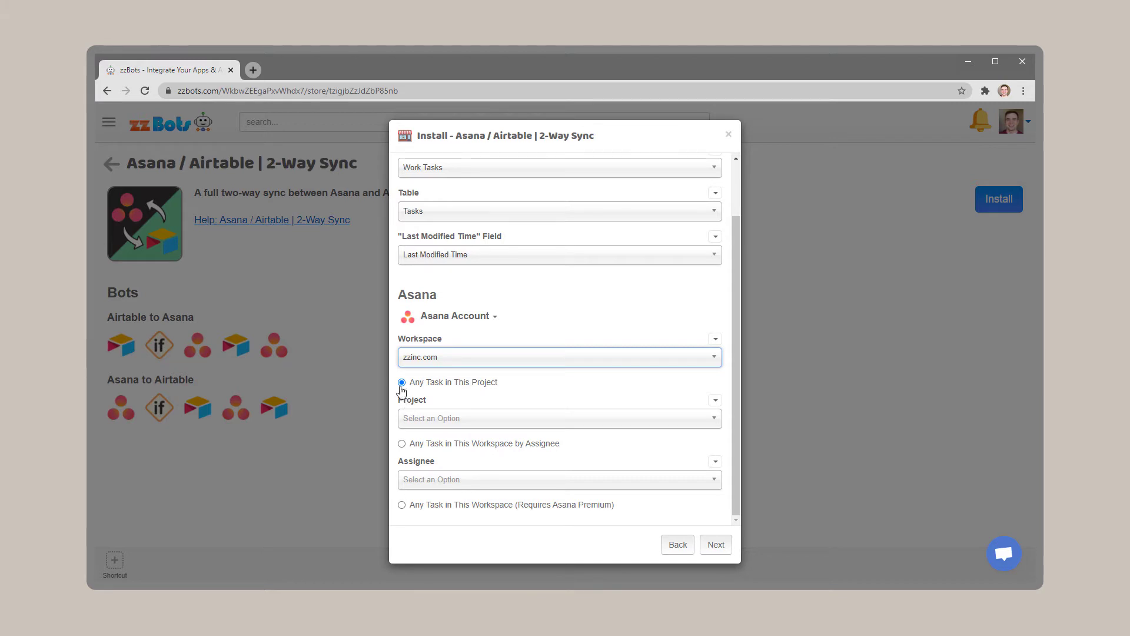
{"action": "left_click", "coordinate": [401, 443]}
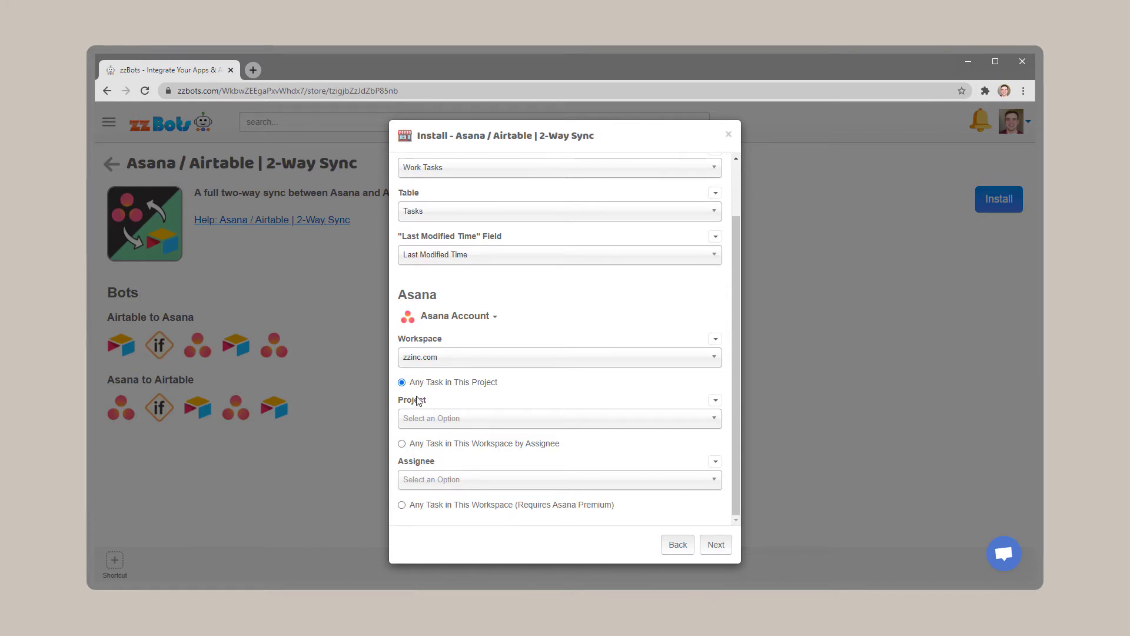
{"action": "left_click", "coordinate": [470, 419]}
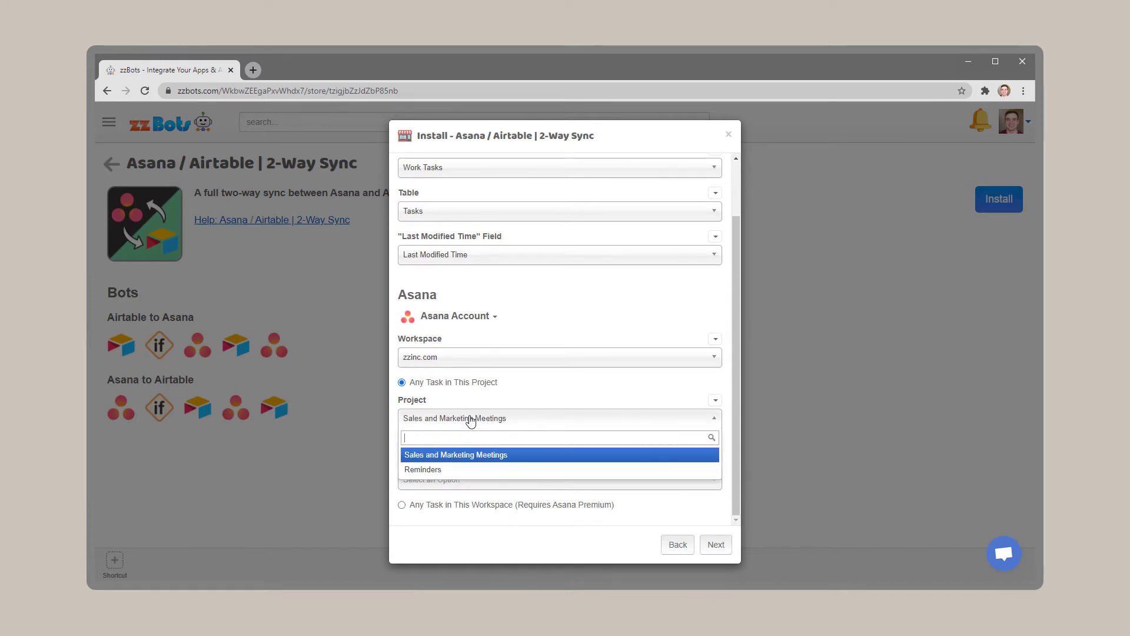
{"action": "left_click", "coordinate": [472, 470]}
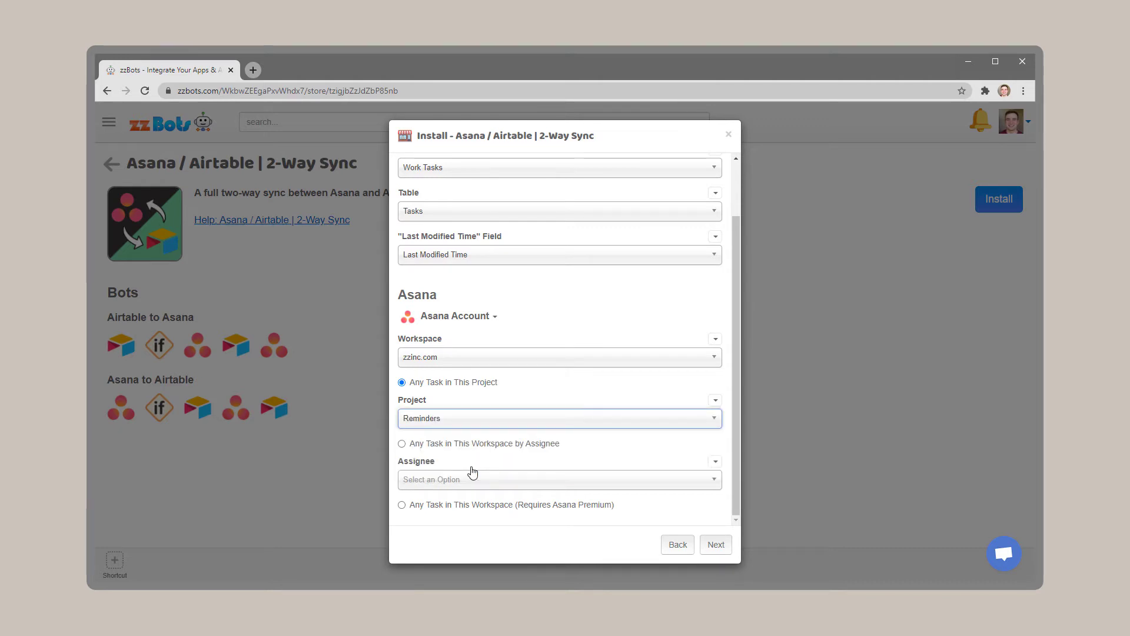
- Install the configured sync plugin and finish by going to the Bots page
{"action": "left_click", "coordinate": [714, 545]}
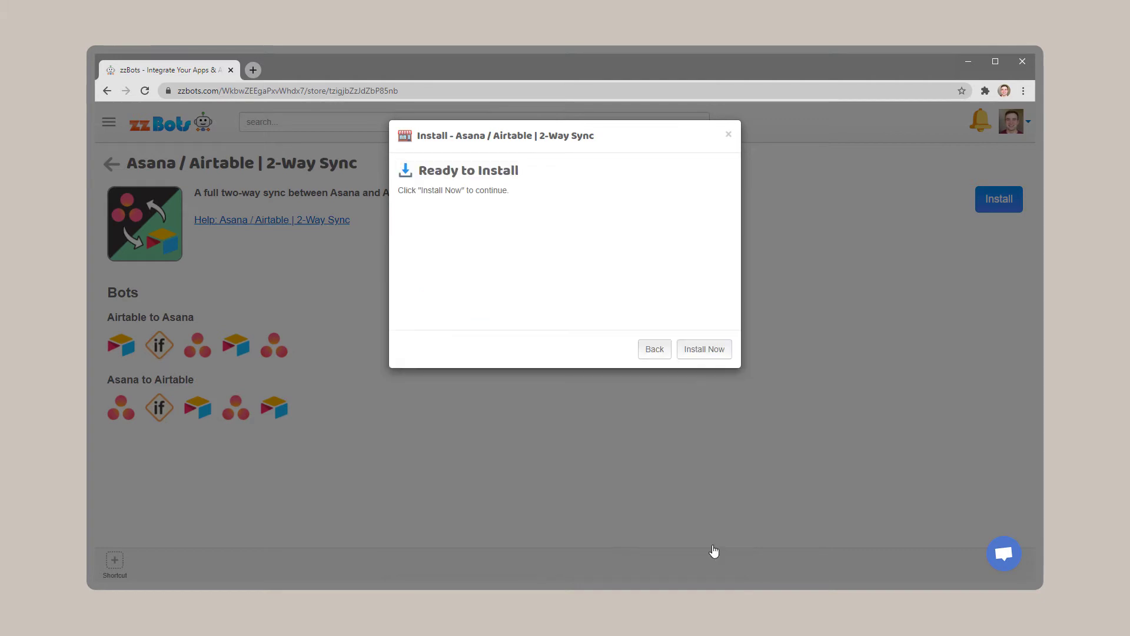
{"action": "left_click", "coordinate": [703, 350]}
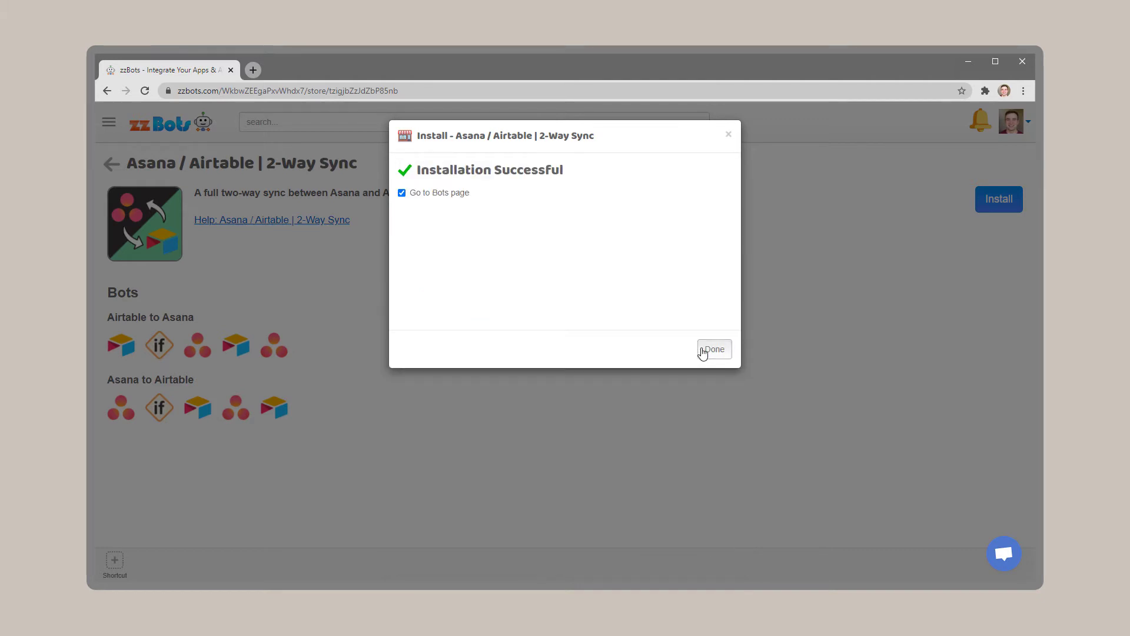
{"action": "left_click", "coordinate": [702, 352]}
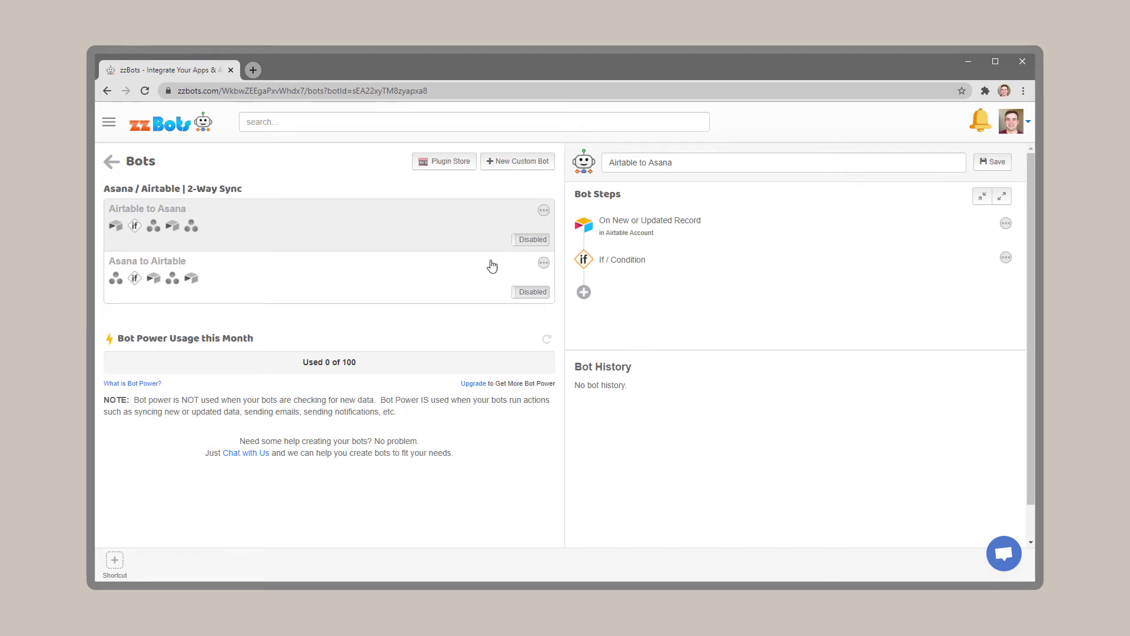
- In the Airtable to Asana bot, expand the trigger and If / Condition steps and insert the record's Asana Task ID as the condition's first value
{"action": "left_click", "coordinate": [676, 238]}
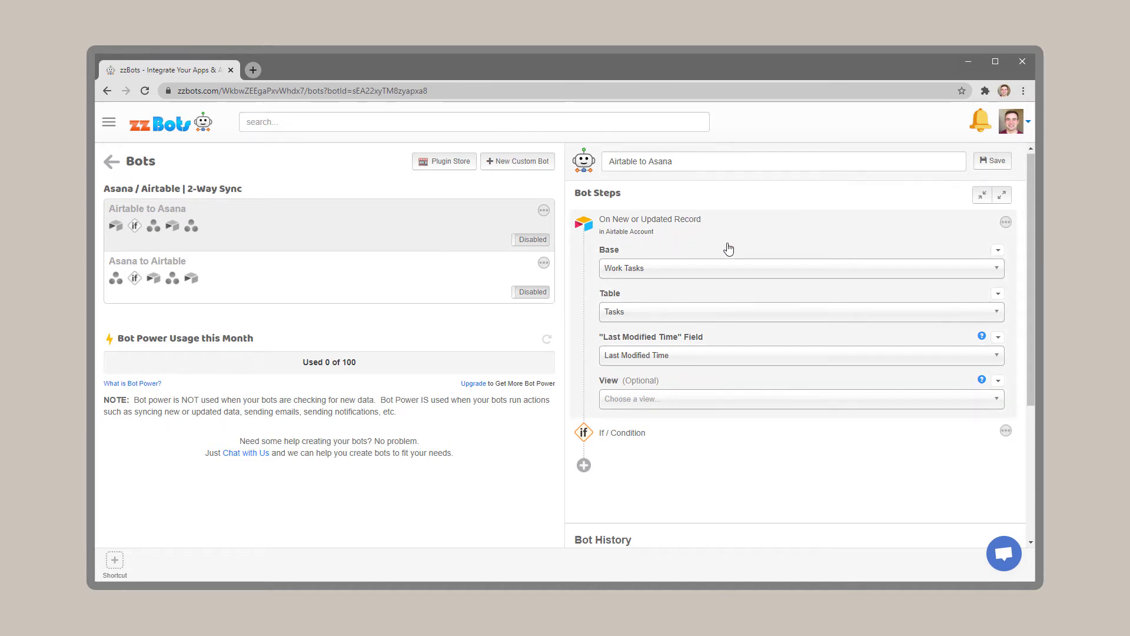
{"action": "scroll", "coordinate": [728, 253], "scroll_direction": "down", "scroll_amount": 2}
{"action": "left_click", "coordinate": [717, 322]}
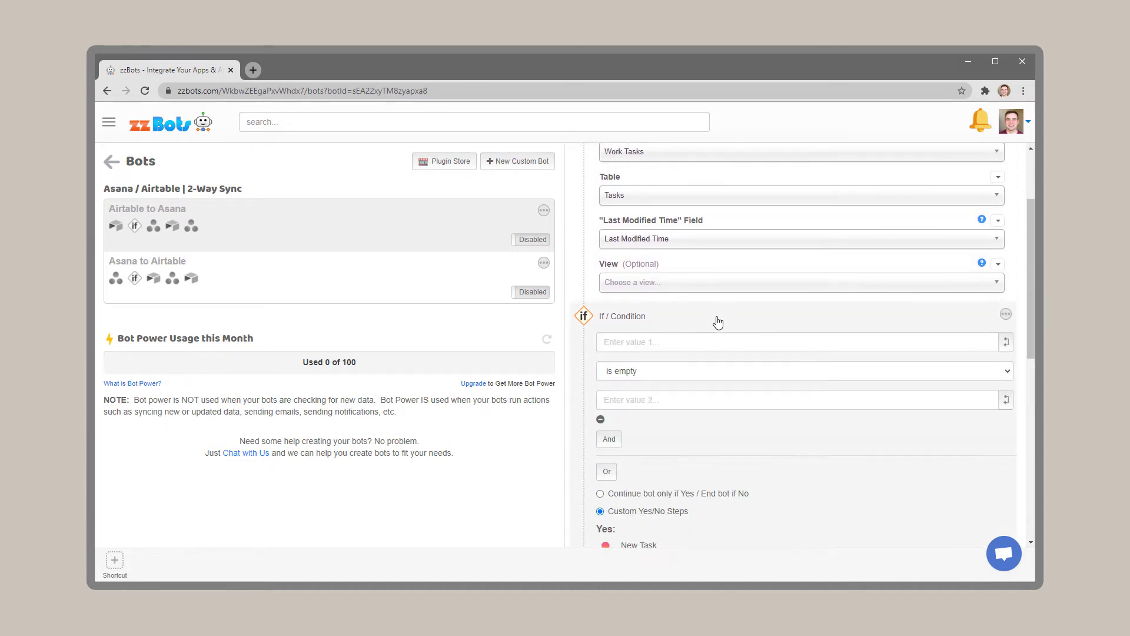
{"action": "left_click", "coordinate": [912, 194]}
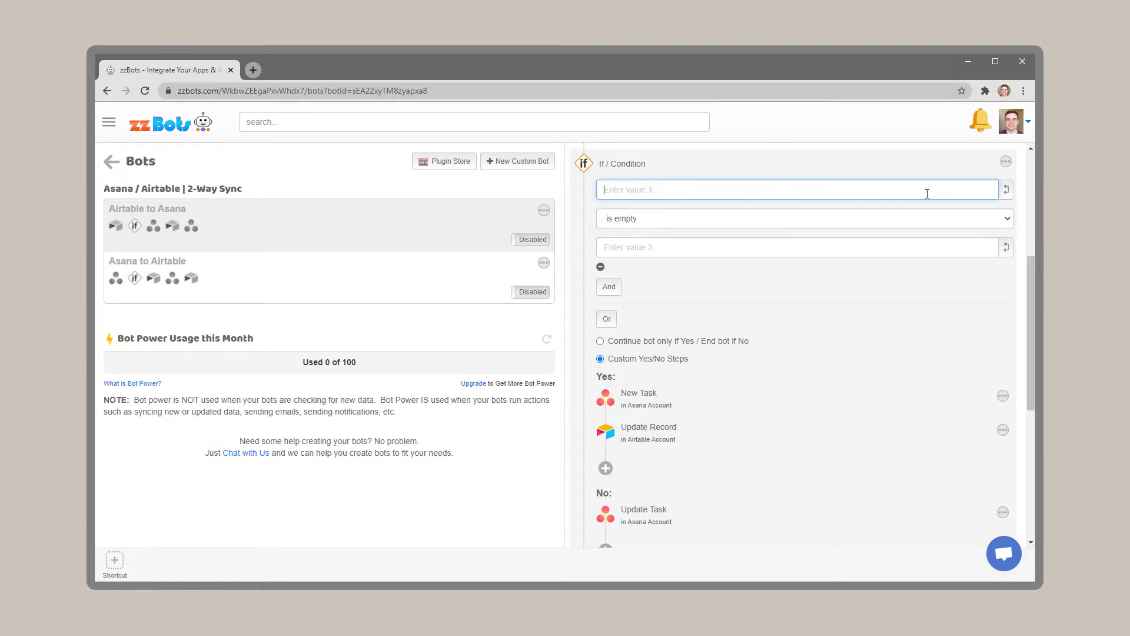
{"action": "left_click", "coordinate": [1007, 190]}
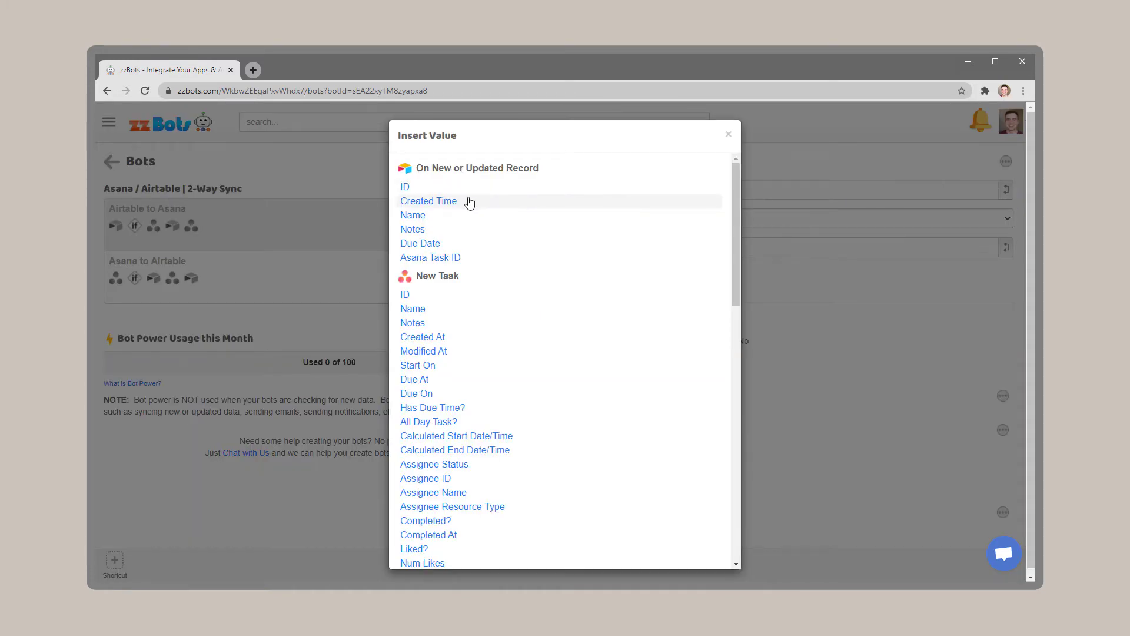
{"action": "left_click", "coordinate": [430, 258]}
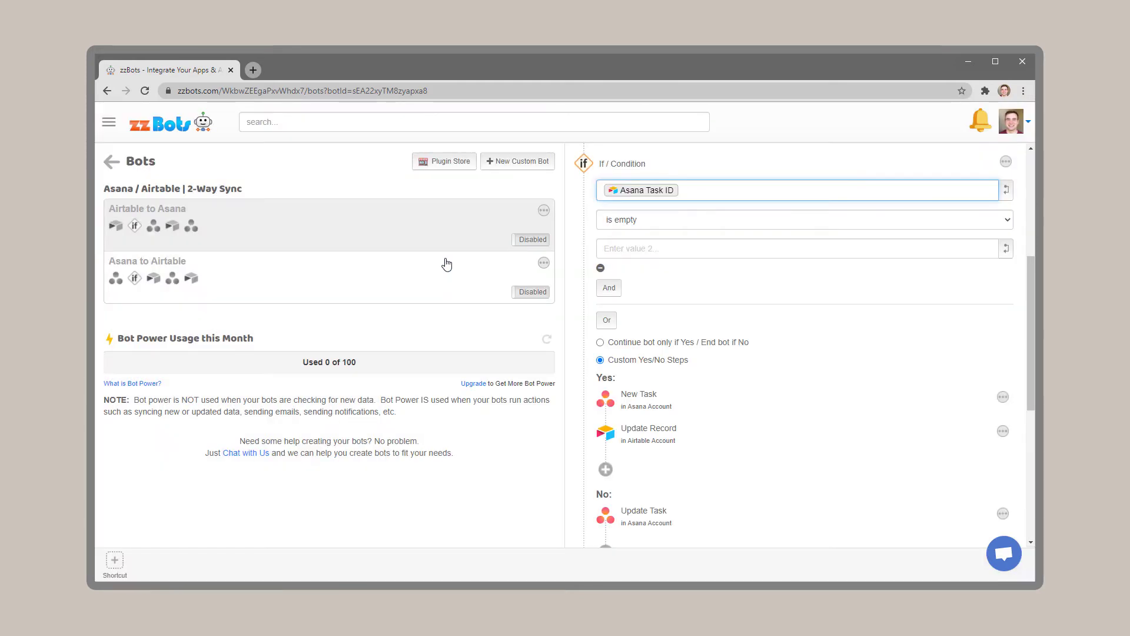
{"action": "scroll", "coordinate": [747, 273], "scroll_direction": "down", "scroll_amount": 1}
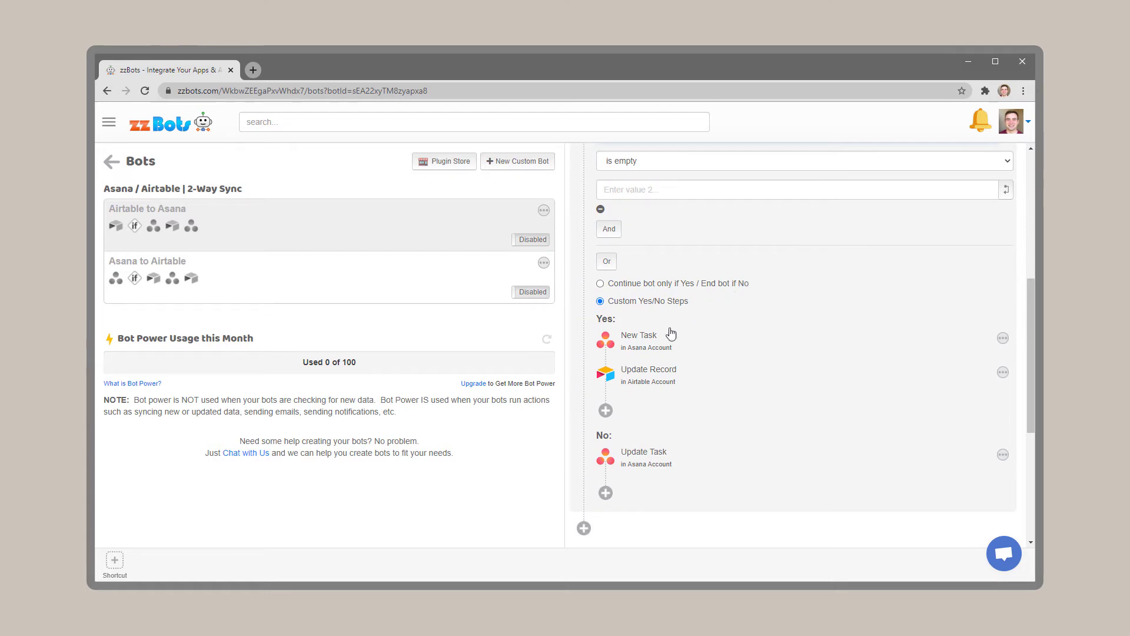
- Expand the New Task step in the Yes branch and insert the triggering Airtable record's Name as the Task Name
{"action": "left_click", "coordinate": [647, 346]}
{"action": "scroll", "coordinate": [647, 346], "scroll_direction": "down", "scroll_amount": 3}
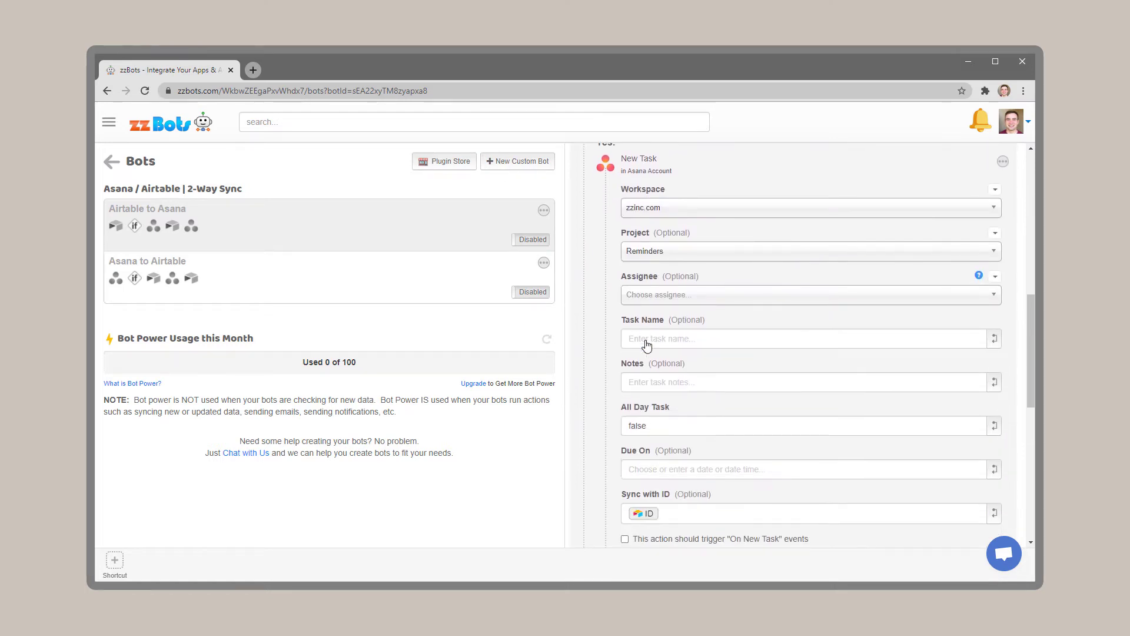
{"action": "left_click", "coordinate": [771, 340]}
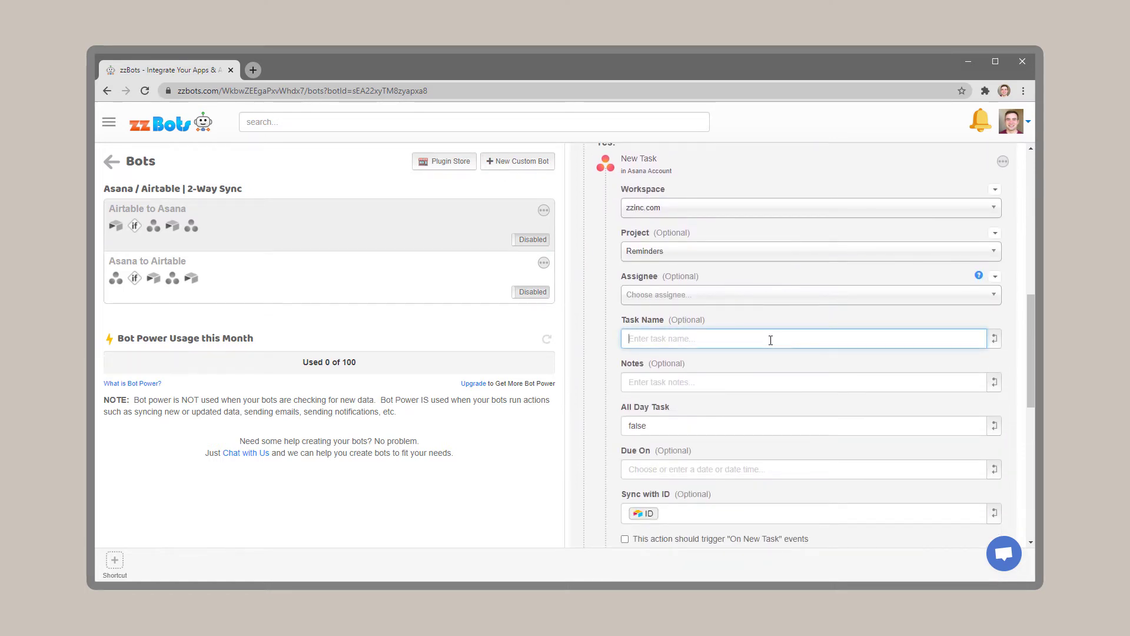
{"action": "left_click", "coordinate": [995, 340]}
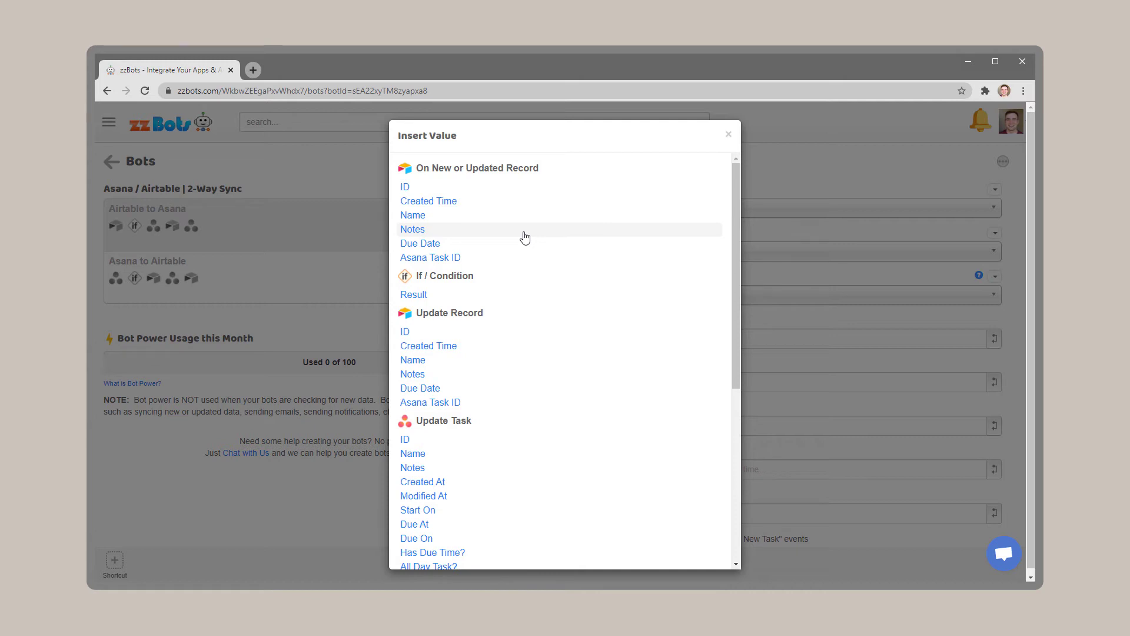
{"action": "left_click", "coordinate": [414, 216]}
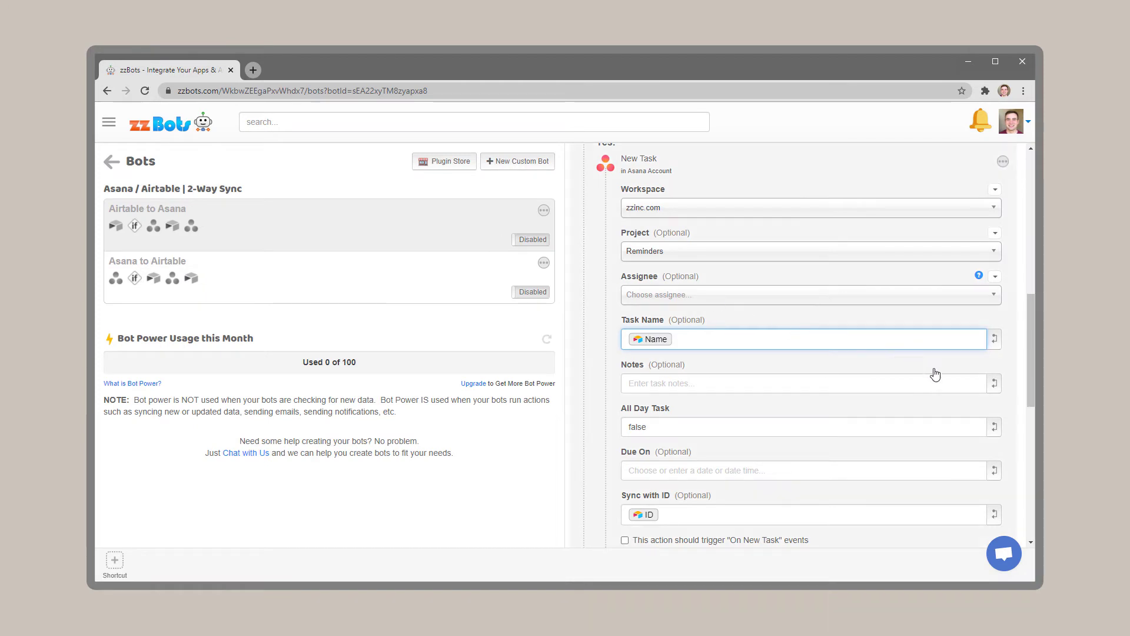
- In the New Task step, fill Notes with the triggering record's Notes and Due On with its Due Date
{"action": "left_click", "coordinate": [994, 384]}
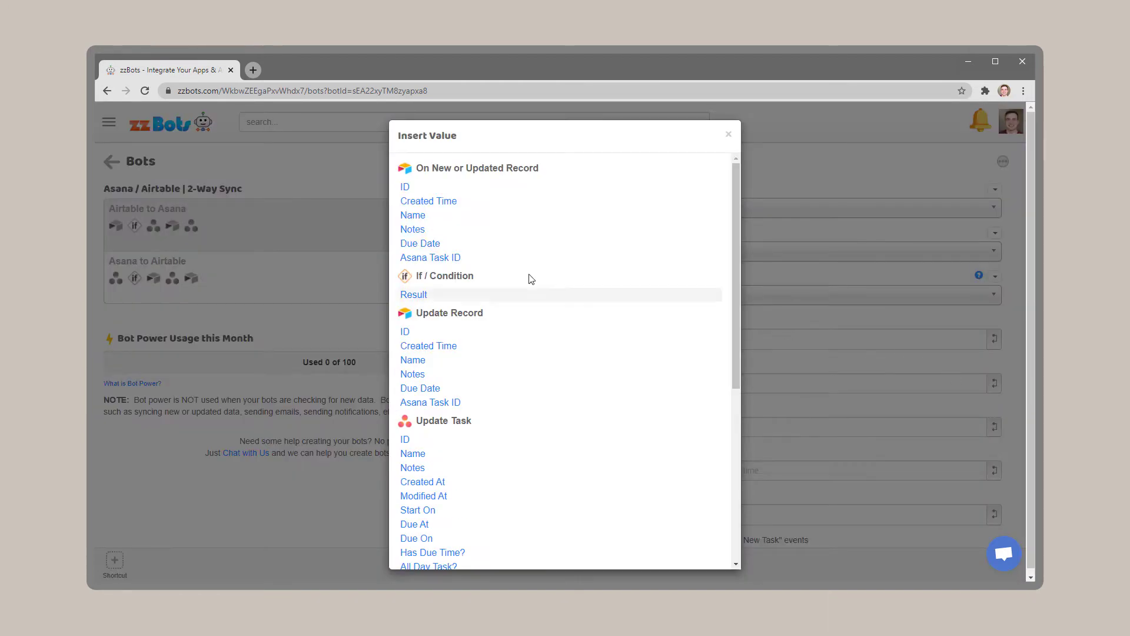
{"action": "left_click", "coordinate": [412, 230]}
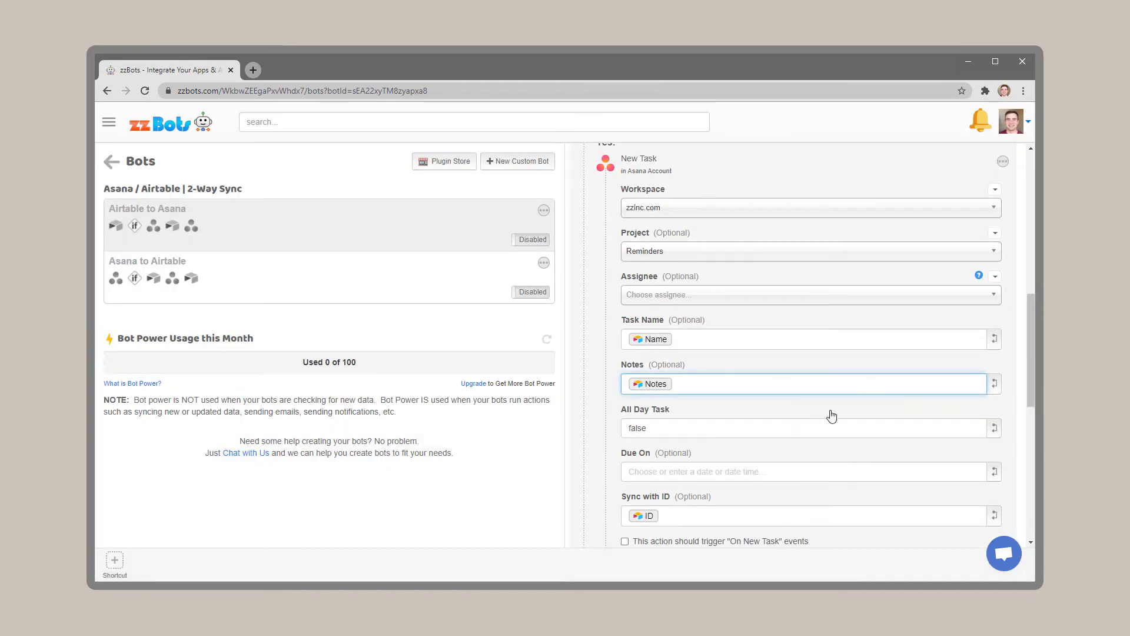
{"action": "left_click", "coordinate": [994, 471]}
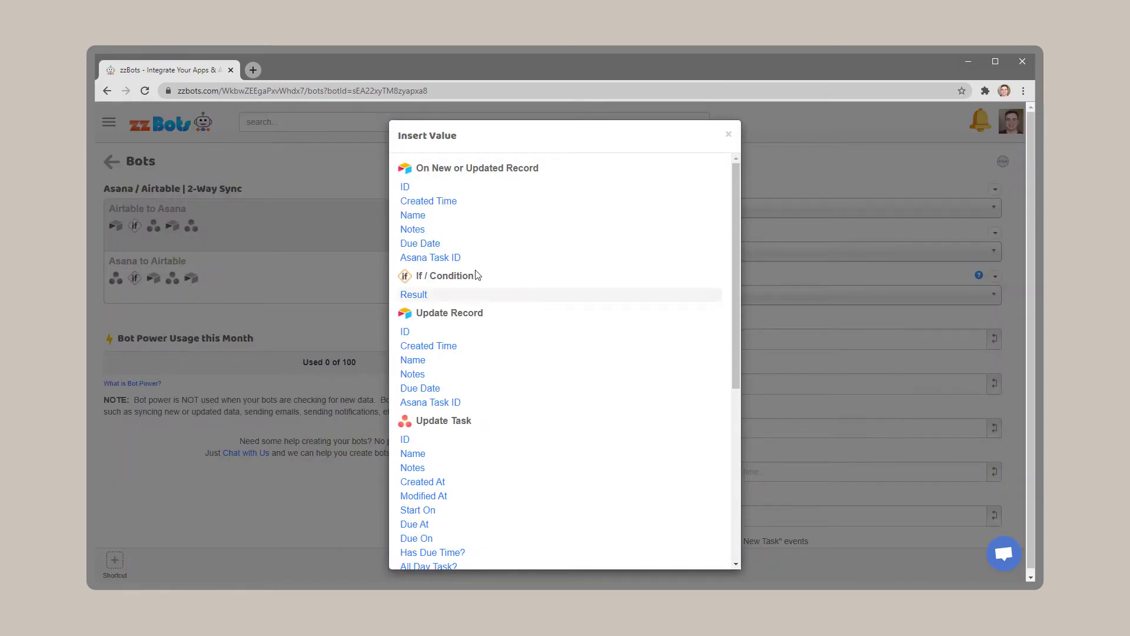
{"action": "left_click", "coordinate": [418, 245]}
- Expand the Yes branch's Update Record step and fill its Asana Task ID field with the ID from New Task
{"action": "scroll", "coordinate": [857, 391], "scroll_direction": "down", "scroll_amount": 2}
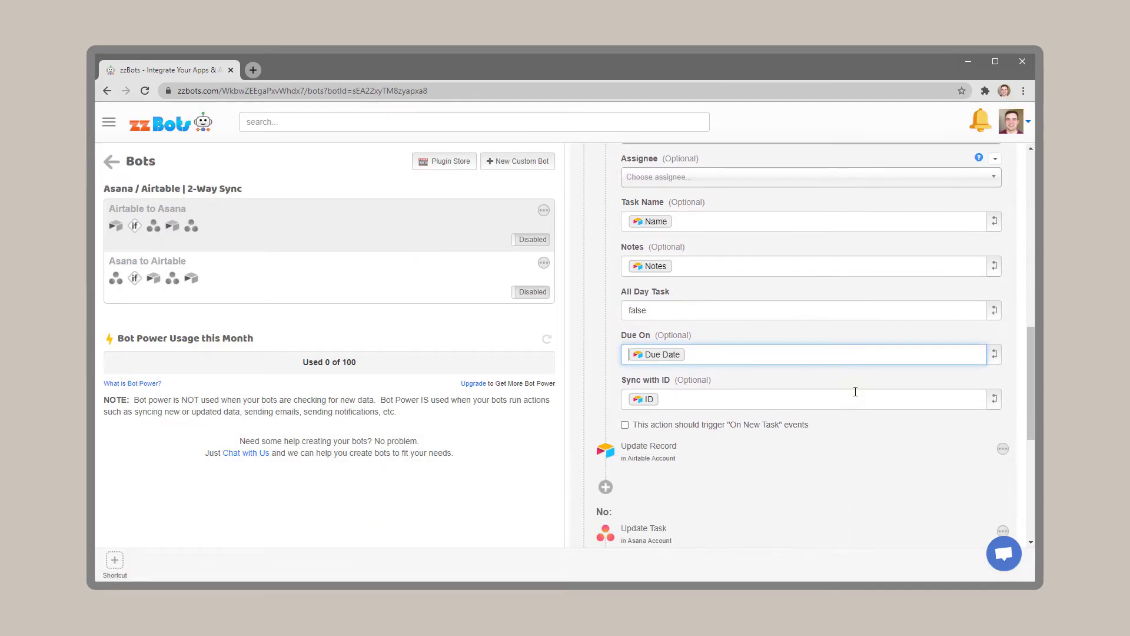
{"action": "left_click", "coordinate": [677, 453]}
{"action": "scroll", "coordinate": [680, 451], "scroll_direction": "down", "scroll_amount": 5}
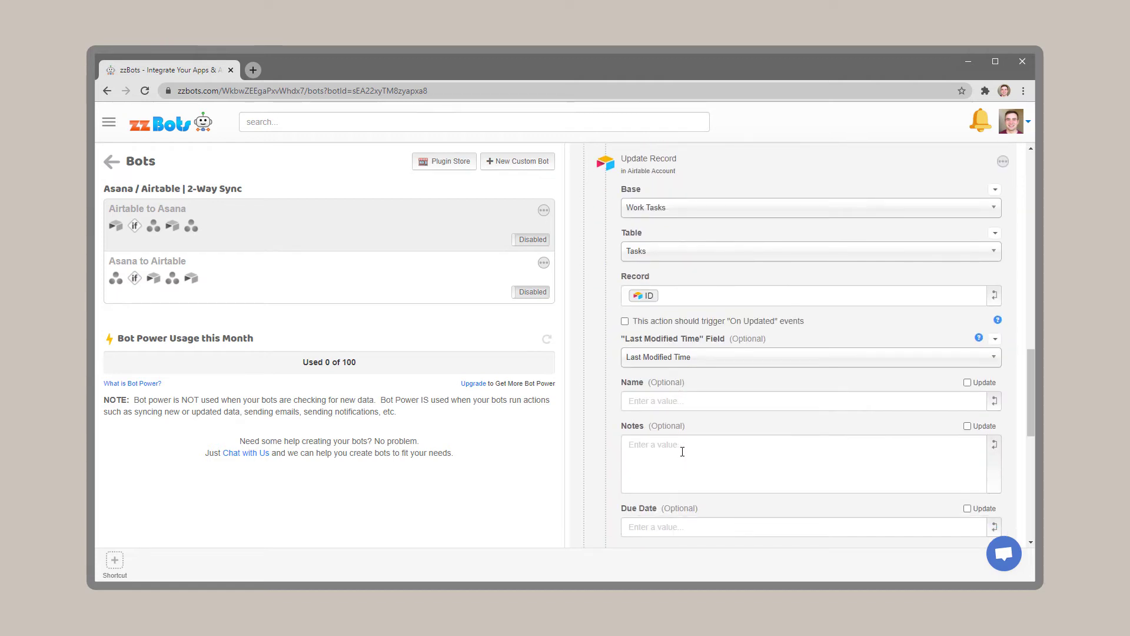
{"action": "scroll", "coordinate": [682, 451], "scroll_direction": "down", "scroll_amount": 3}
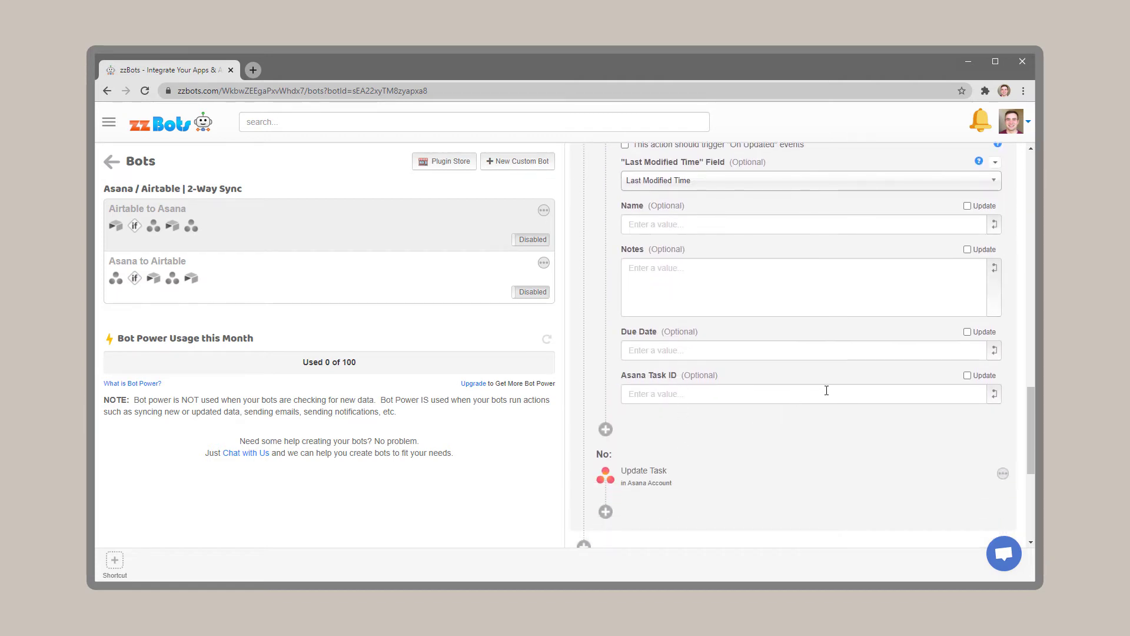
{"action": "left_click", "coordinate": [828, 390]}
{"action": "left_click", "coordinate": [994, 397]}
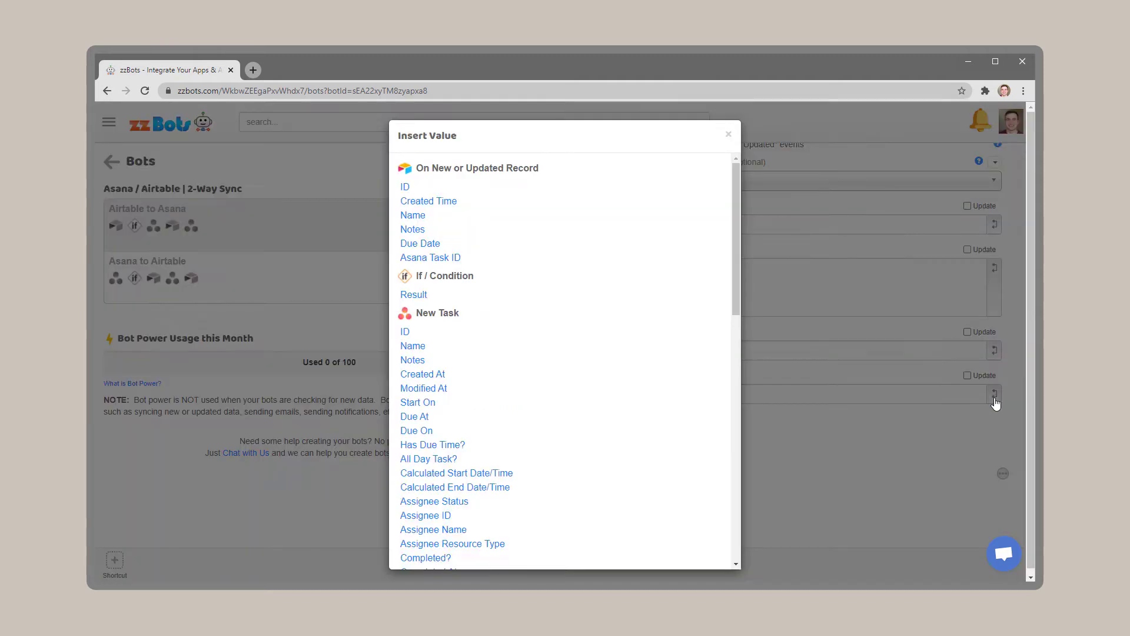
{"action": "left_click", "coordinate": [406, 334]}
- Expand the No branch's Update Task step and insert the triggering record's Asana Task ID as its Task ID
{"action": "scroll", "coordinate": [723, 402], "scroll_direction": "down", "scroll_amount": 1}
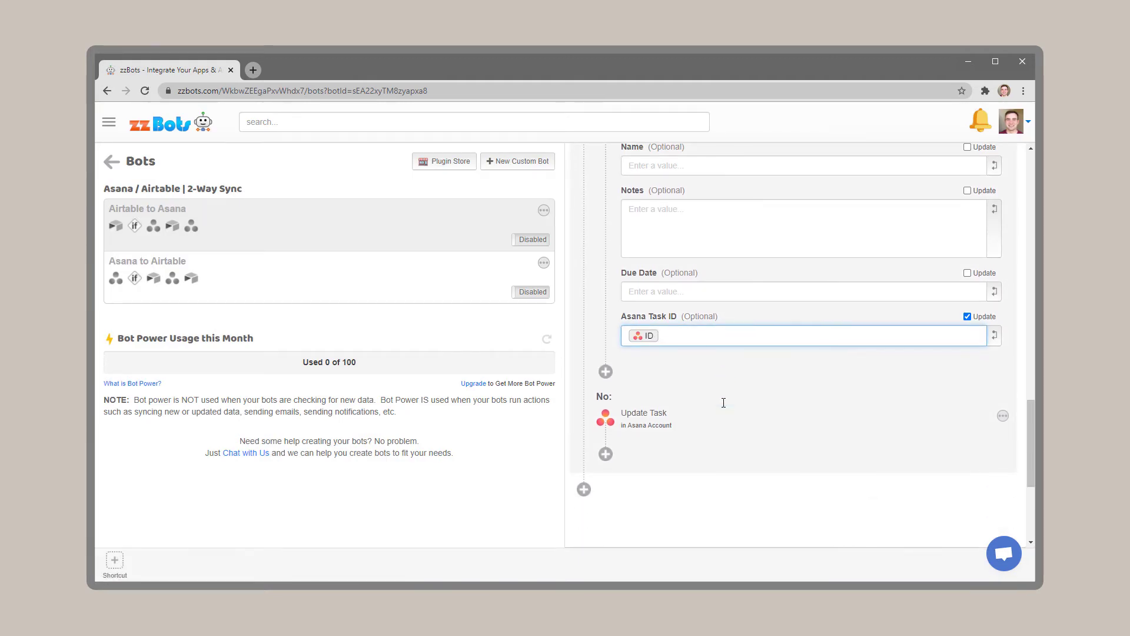
{"action": "left_click", "coordinate": [643, 417]}
{"action": "scroll", "coordinate": [643, 424], "scroll_direction": "down", "scroll_amount": 4}
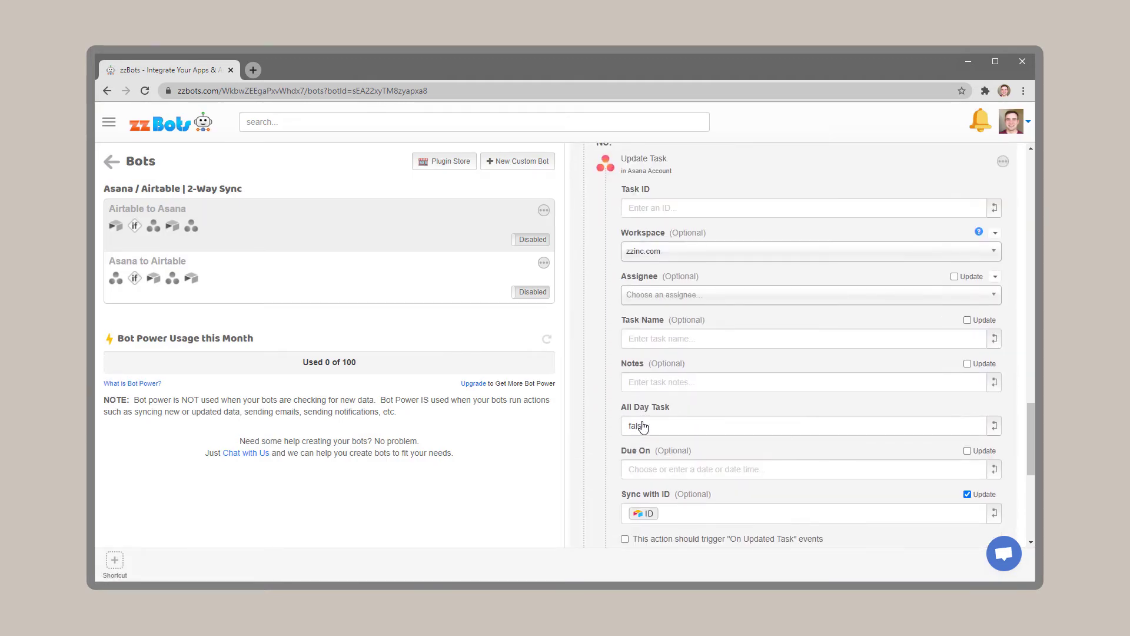
{"action": "left_click", "coordinate": [733, 205]}
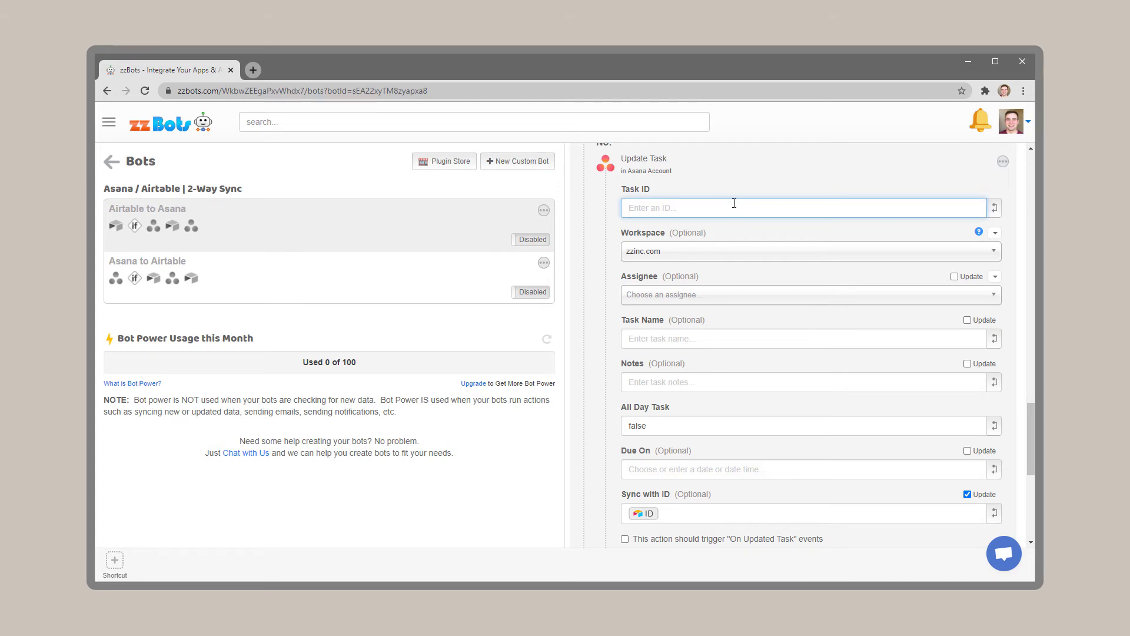
{"action": "left_click", "coordinate": [994, 208]}
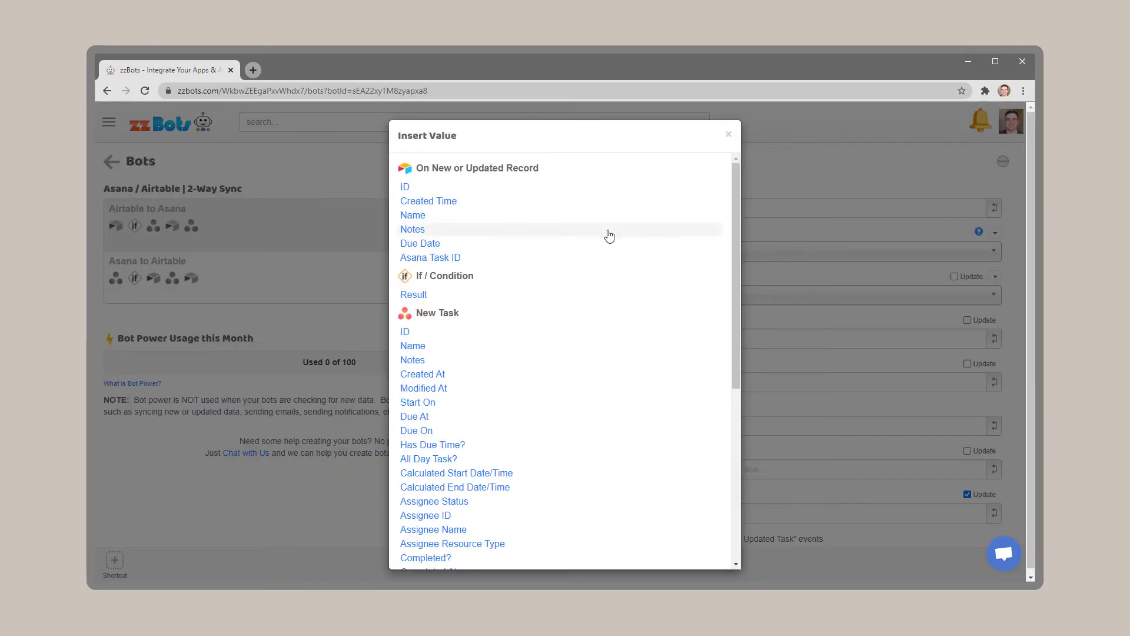
{"action": "left_click", "coordinate": [432, 258]}
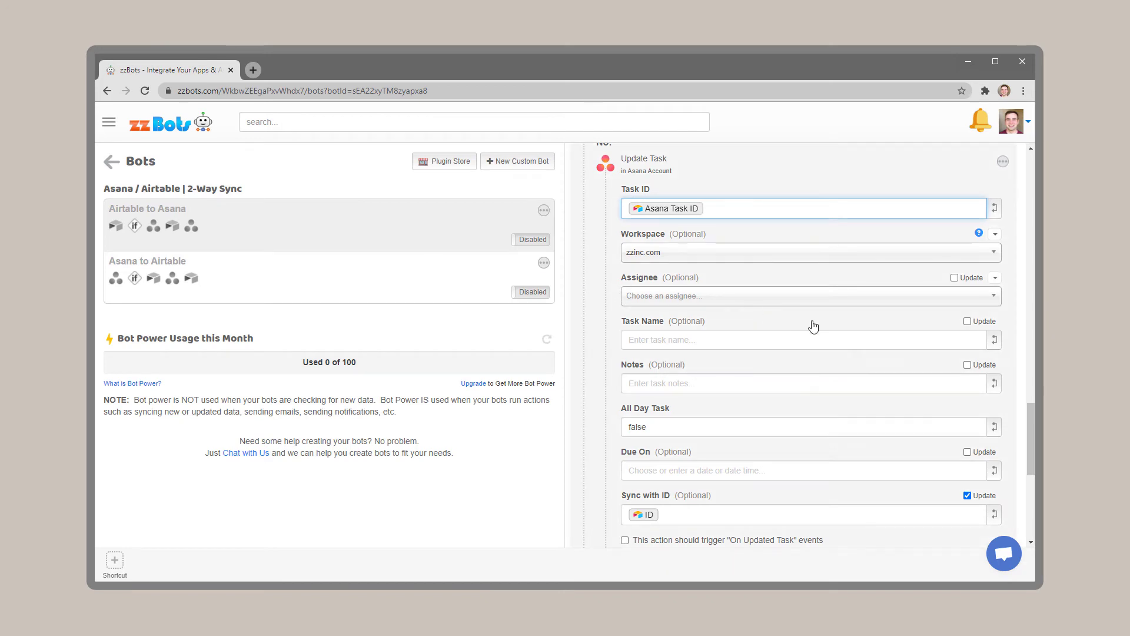
- In the Update Task step, fill Task Name and Notes with the triggering record's Name and Notes
{"action": "left_click", "coordinate": [994, 346]}
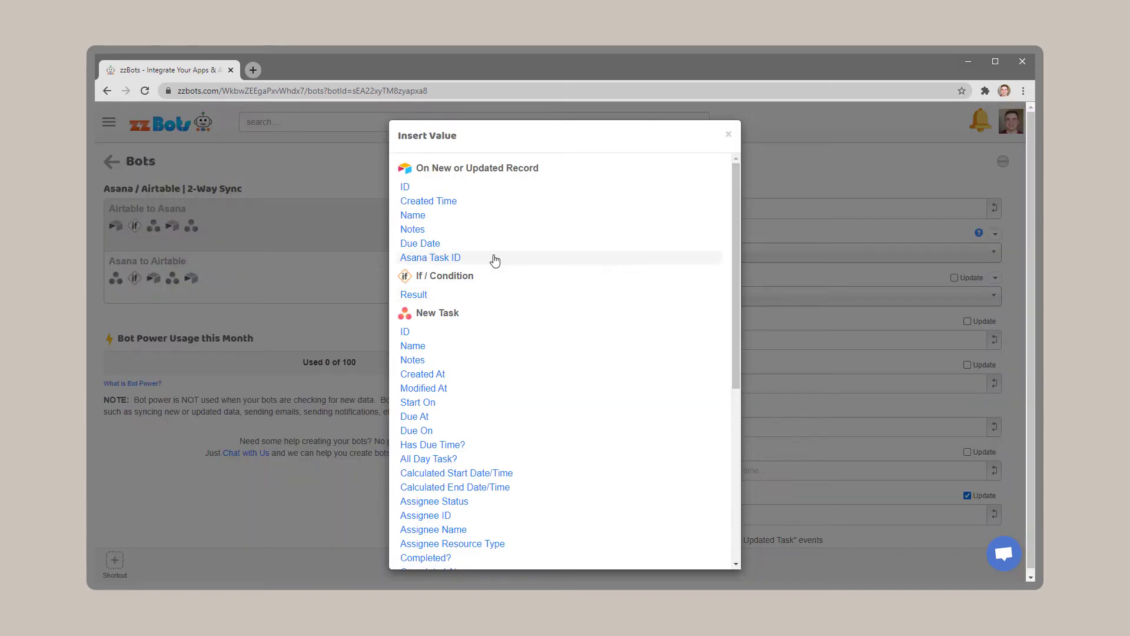
{"action": "left_click", "coordinate": [432, 222]}
{"action": "left_click", "coordinate": [994, 385]}
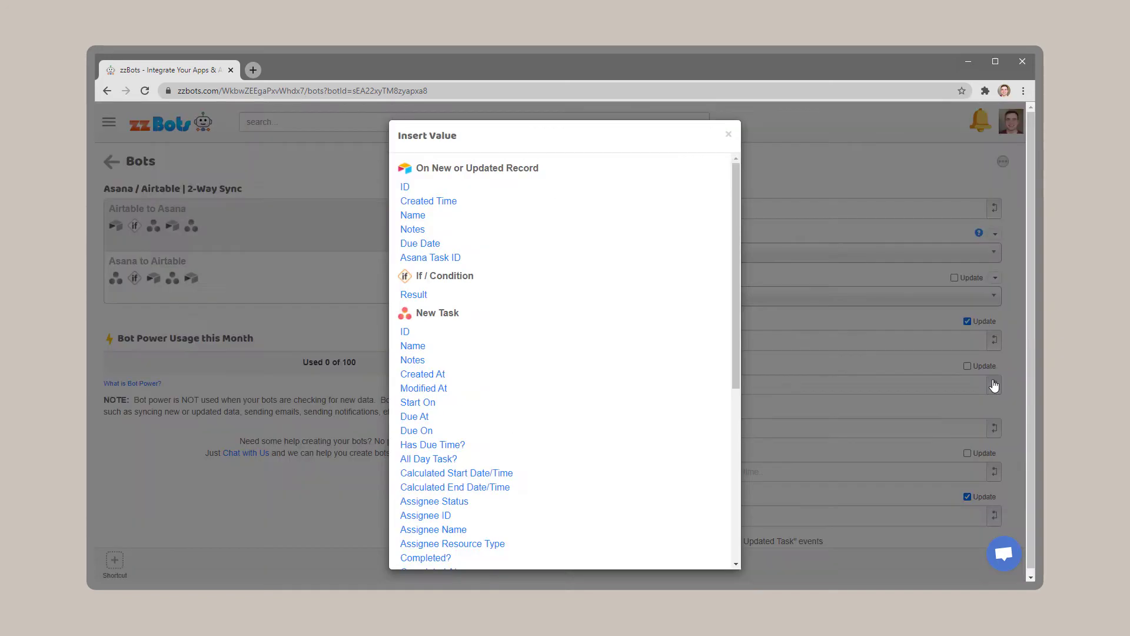
{"action": "left_click", "coordinate": [436, 238]}
- Fill the Update Task step's Due On with the triggering record's Due Date and save the Airtable to Asana bot
{"action": "scroll", "coordinate": [905, 356], "scroll_direction": "down", "scroll_amount": 2}
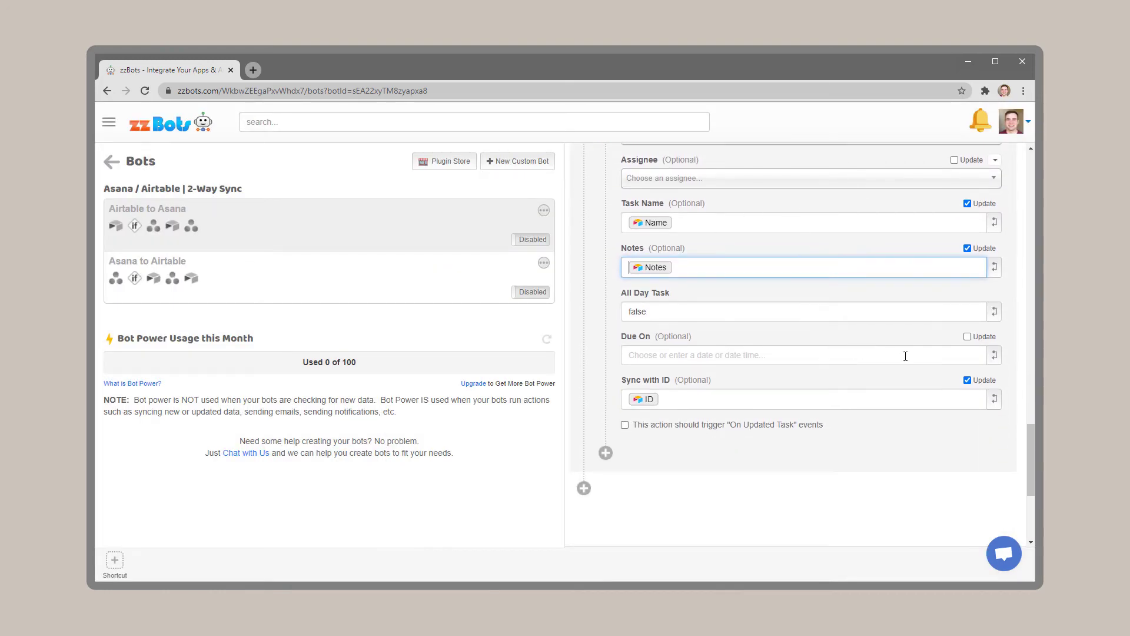
{"action": "left_click", "coordinate": [994, 354]}
{"action": "left_click", "coordinate": [435, 244]}
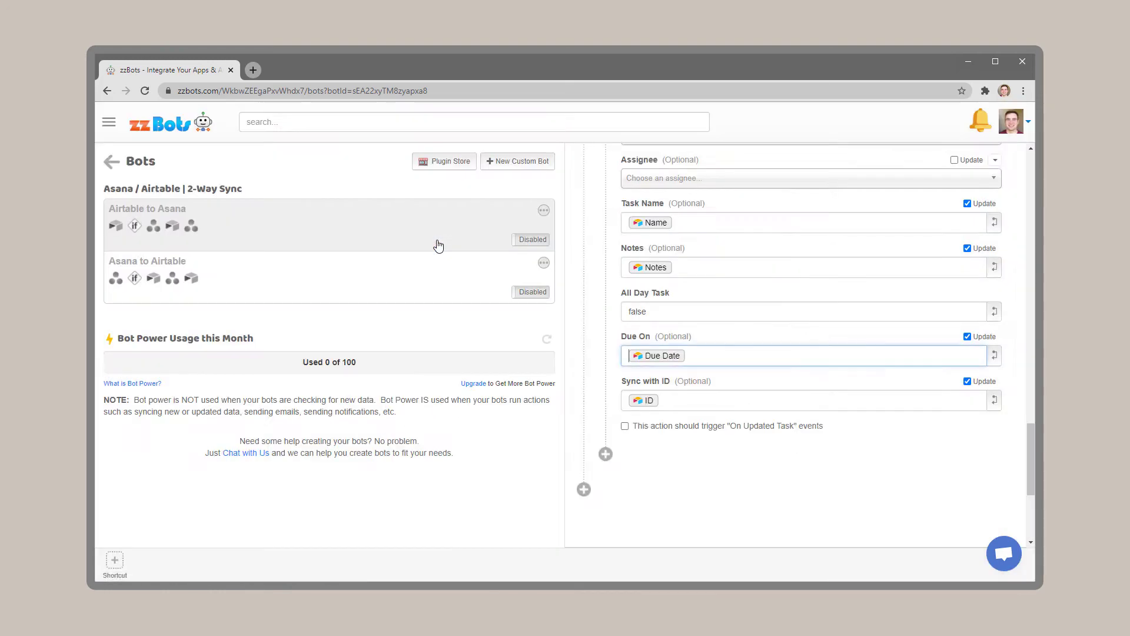
{"action": "scroll", "coordinate": [855, 340], "scroll_direction": "up", "scroll_amount": 10}
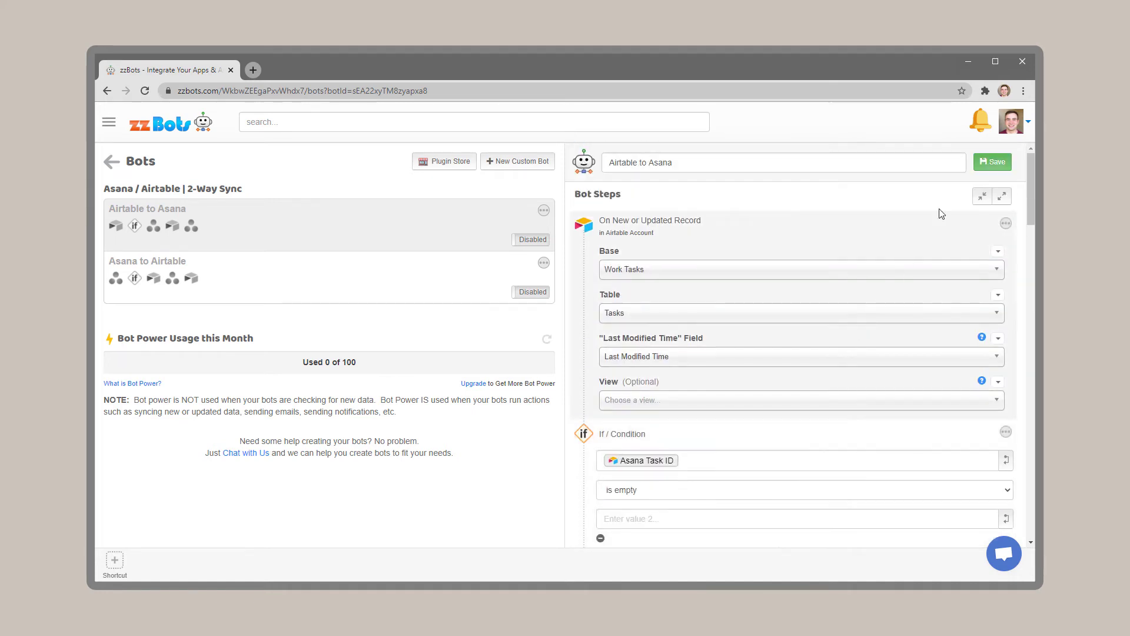
{"action": "left_click", "coordinate": [992, 163]}
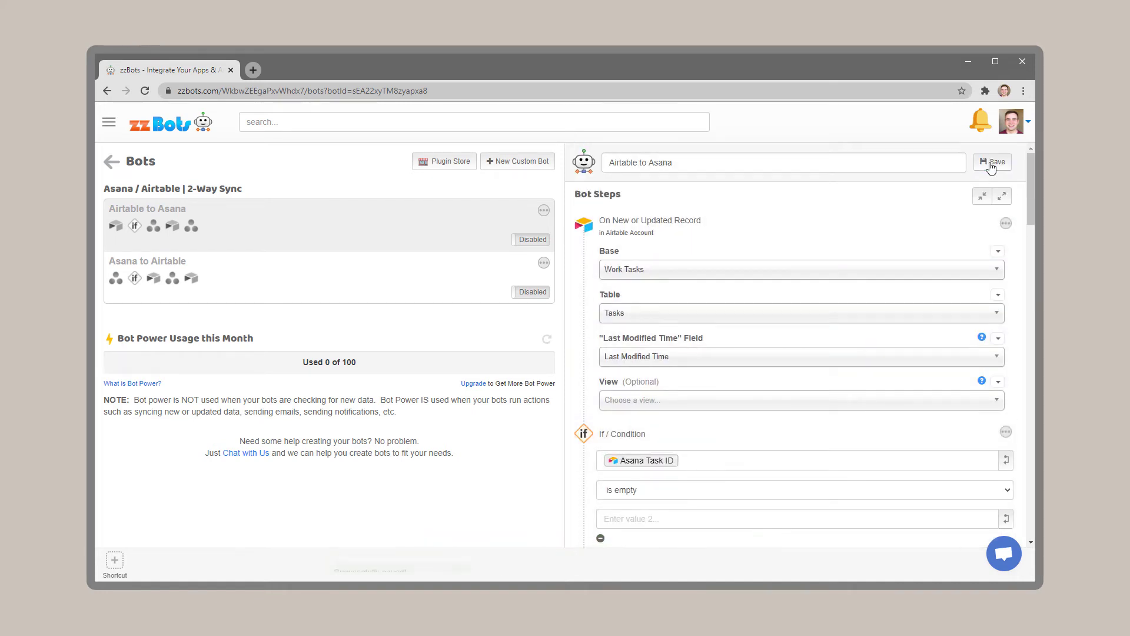
- Open the Asana to Airtable bot and expand its On New or Updated Task trigger and If / Condition step
{"action": "left_click", "coordinate": [376, 289]}
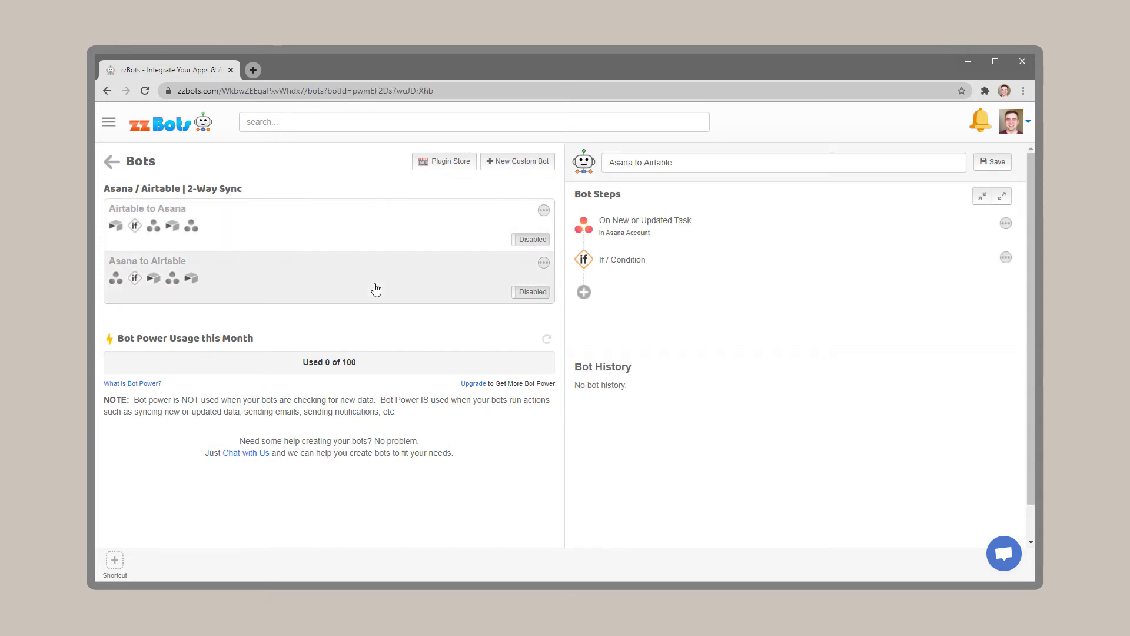
{"action": "left_click", "coordinate": [680, 224]}
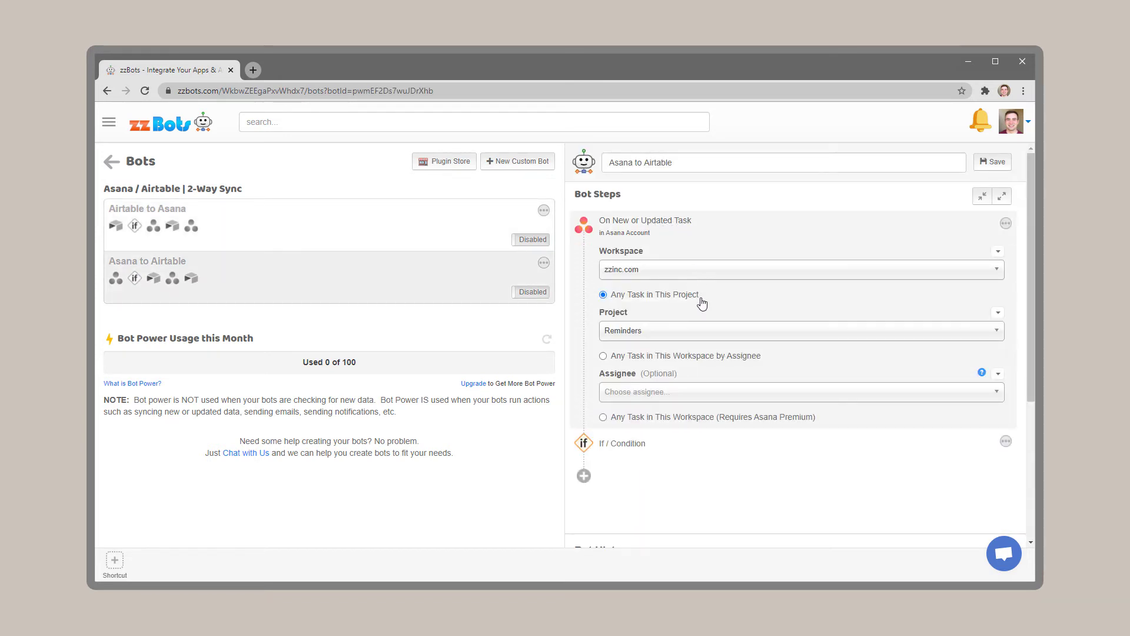
{"action": "left_click", "coordinate": [682, 448]}
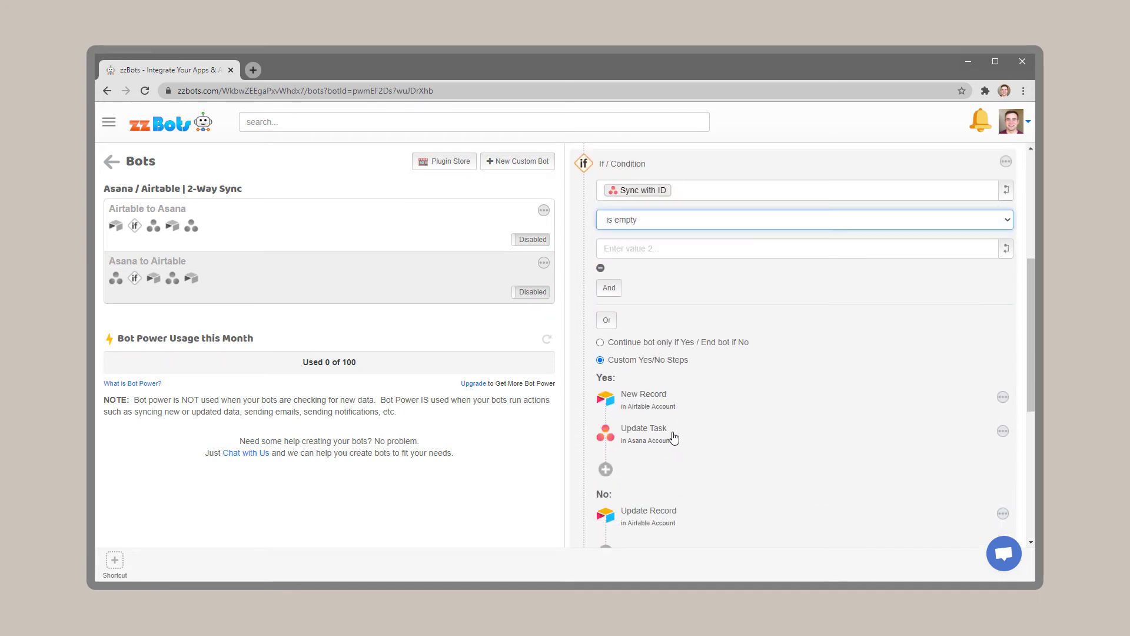
- Expand the Yes branch's New Record step and insert the triggering Asana task's Name into its Name field
{"action": "left_click", "coordinate": [652, 410]}
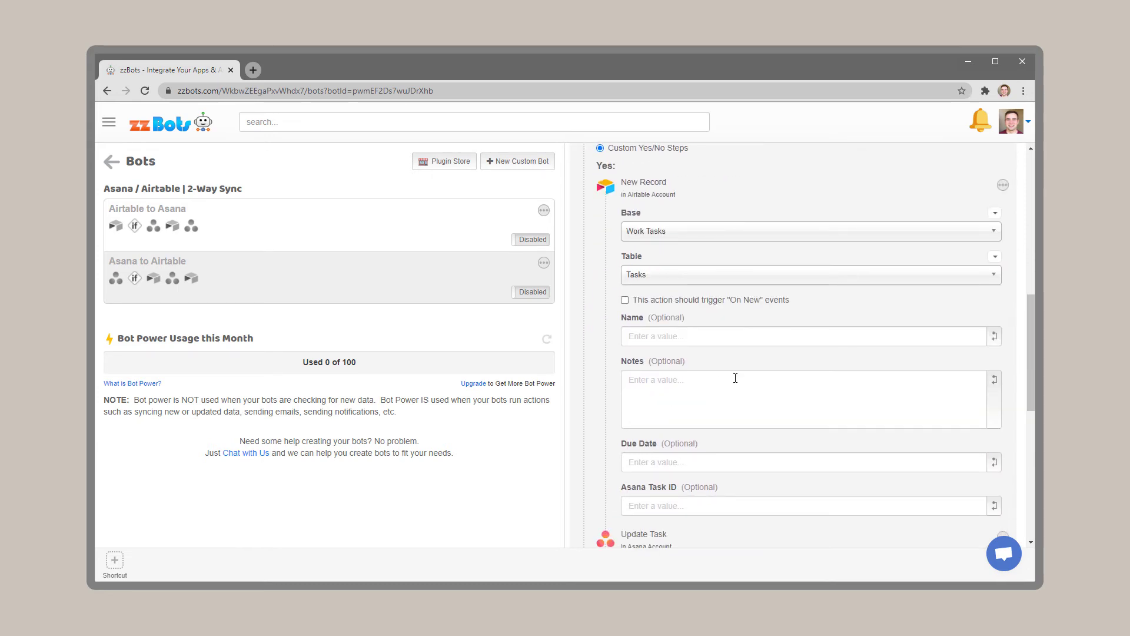
{"action": "left_click", "coordinate": [808, 338]}
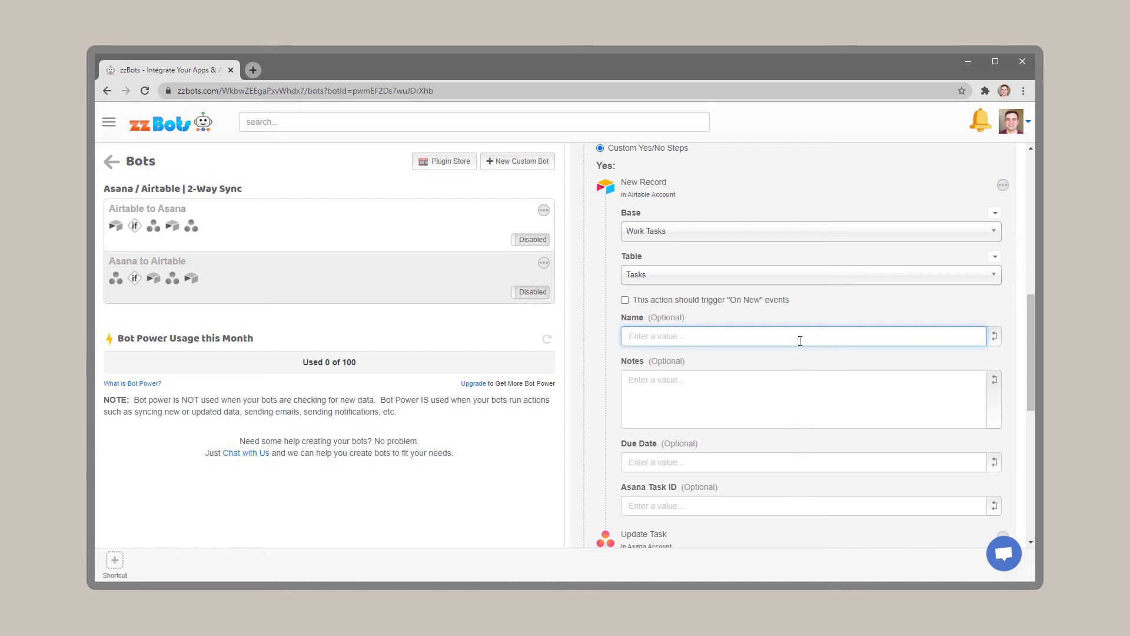
{"action": "left_click", "coordinate": [994, 336]}
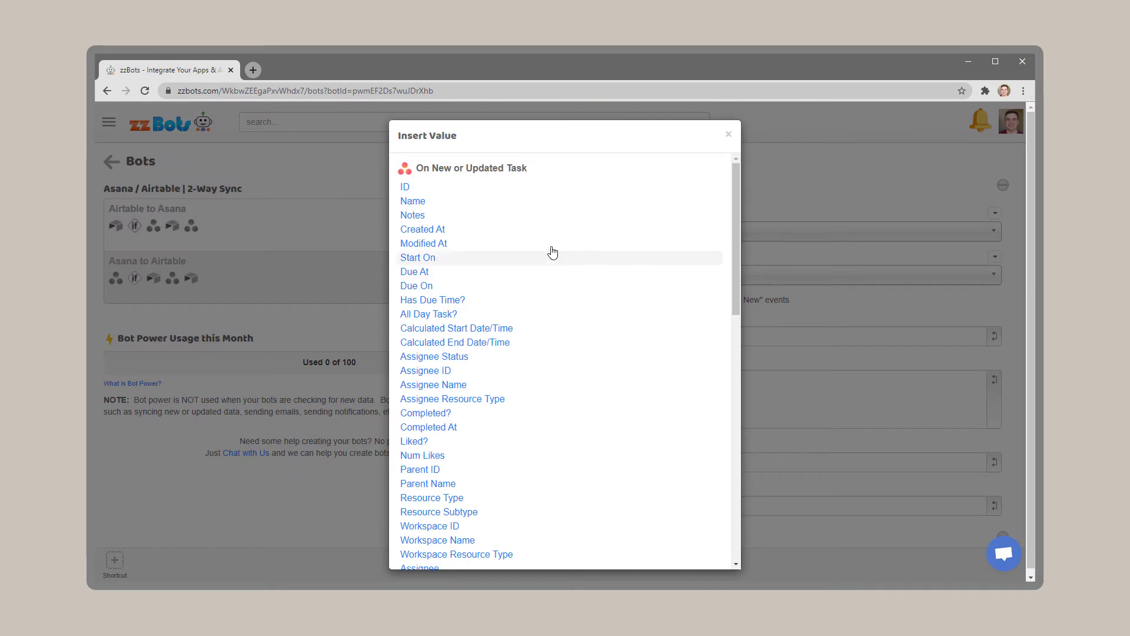
{"action": "left_click", "coordinate": [414, 201]}
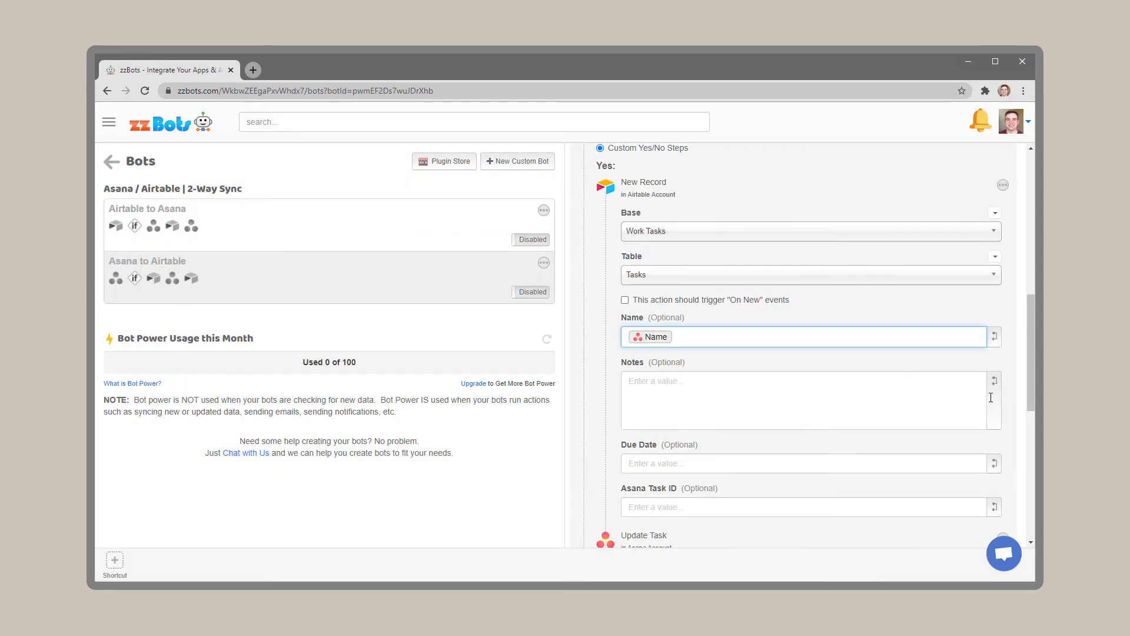
- In the New Record step, fill Notes with the triggering task's Notes and Due Date with its Due On
{"action": "left_click", "coordinate": [994, 381]}
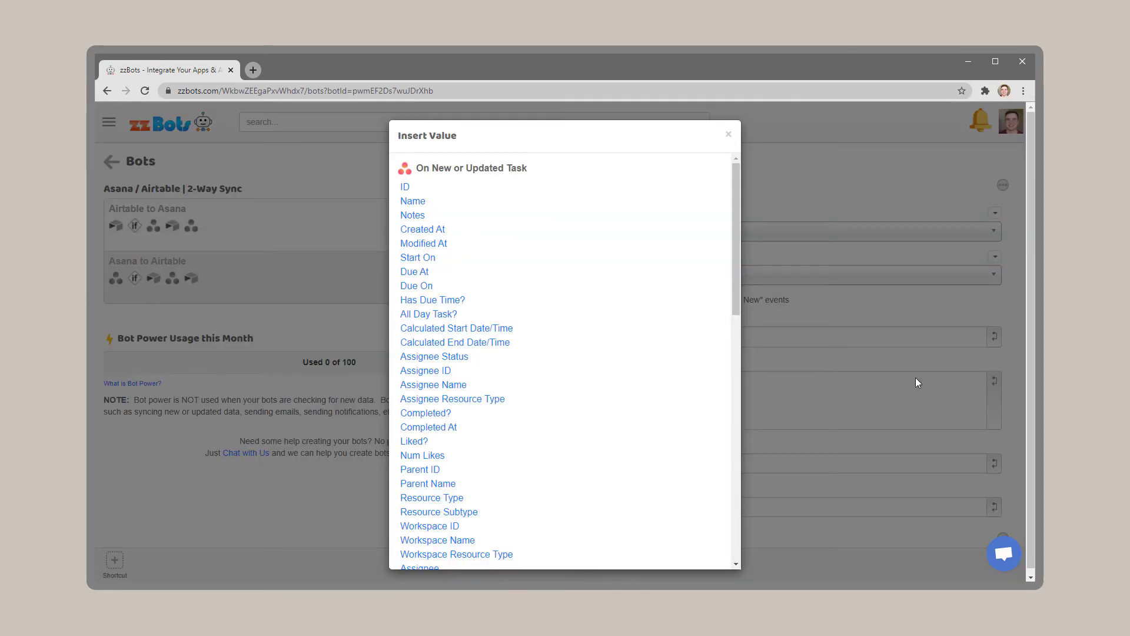
{"action": "left_click", "coordinate": [413, 215]}
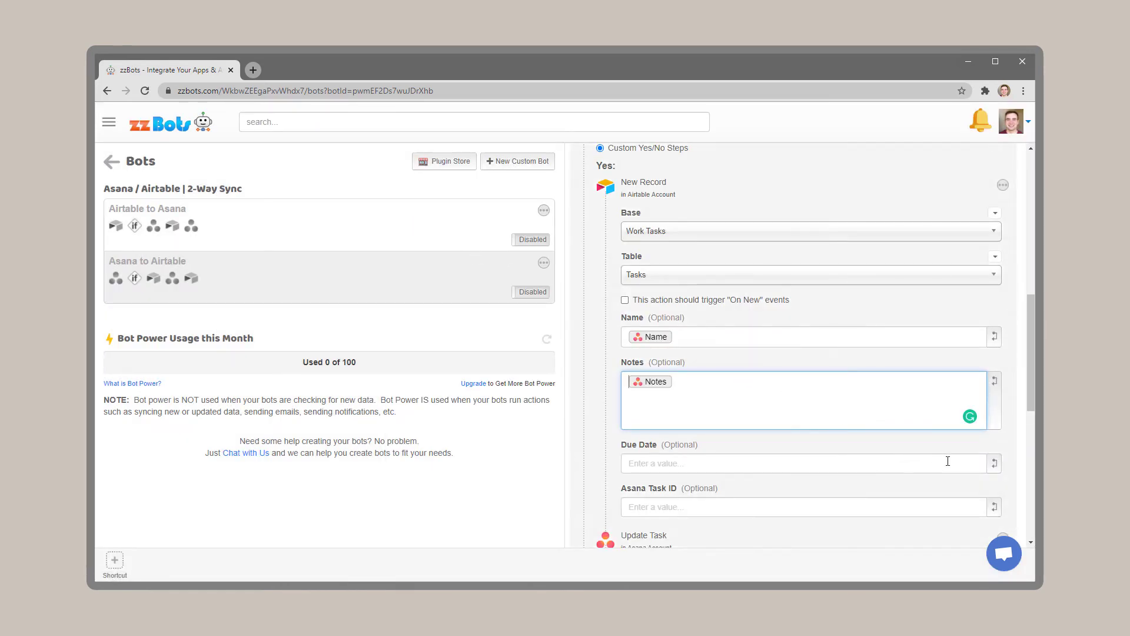
{"action": "left_click", "coordinate": [993, 467]}
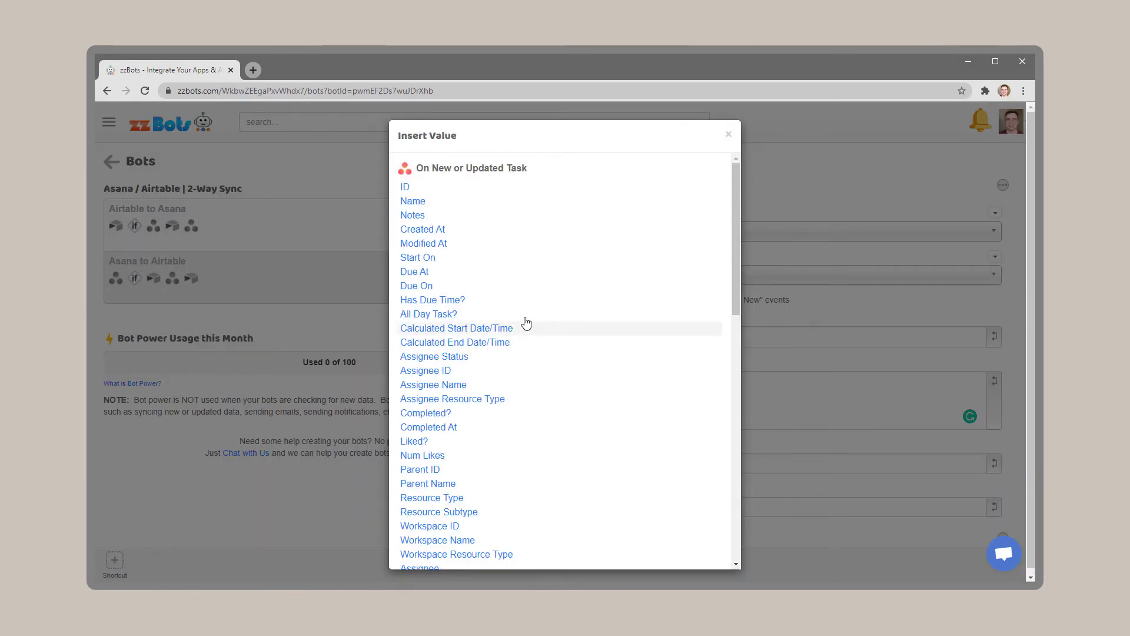
{"action": "left_click", "coordinate": [416, 286]}
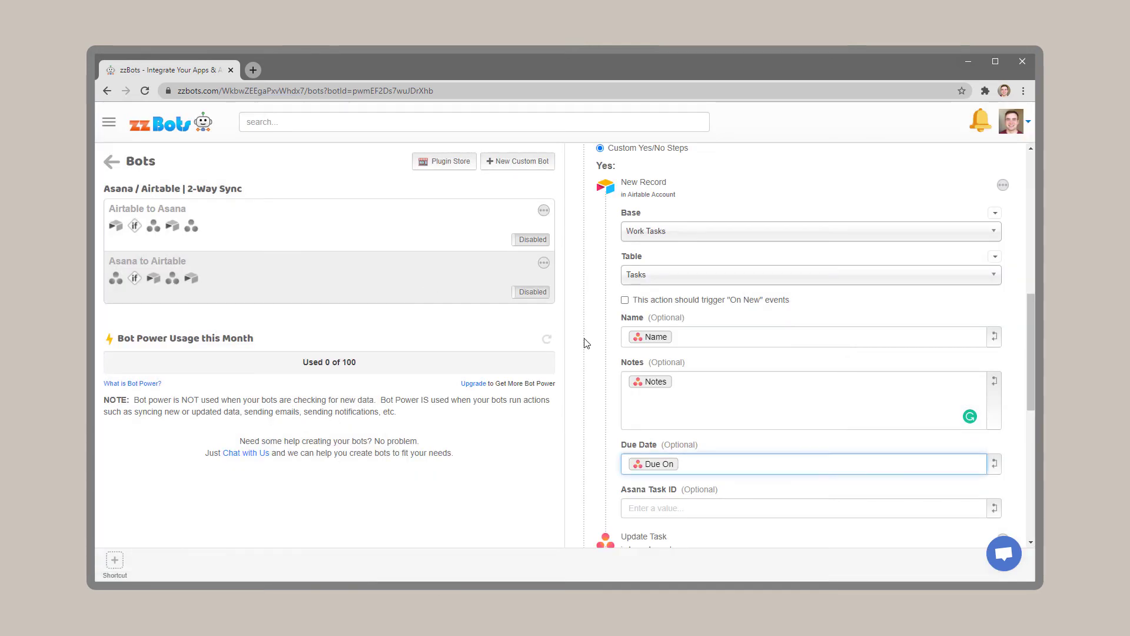
- Insert the triggering Asana task's ID into the New Record step's Asana Task ID field
{"action": "scroll", "coordinate": [841, 412], "scroll_direction": "down", "scroll_amount": 1}
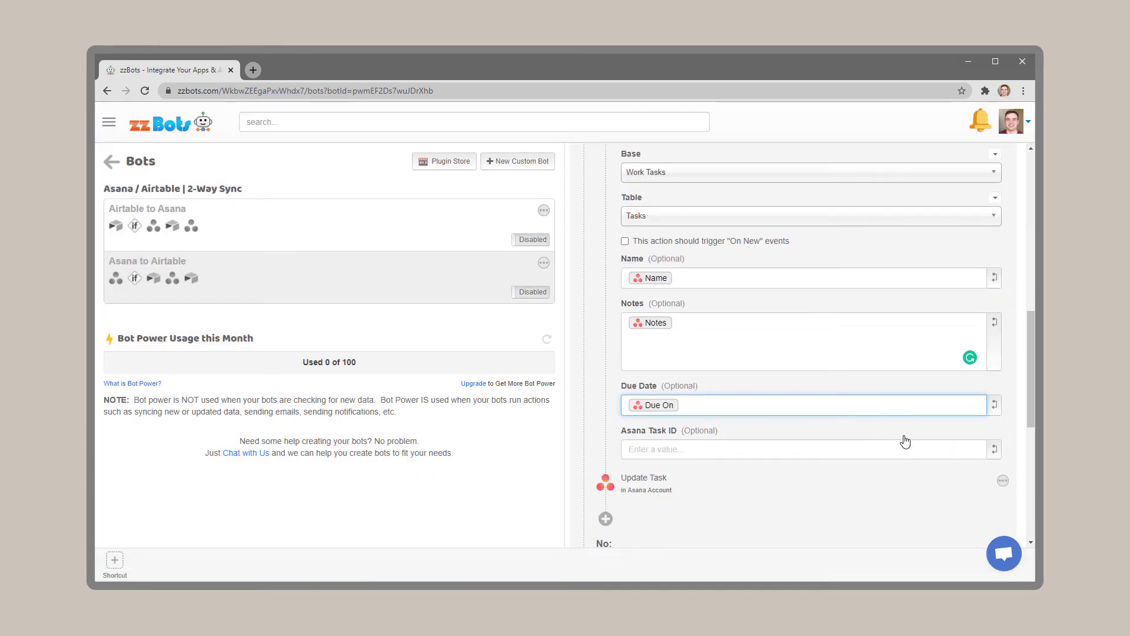
{"action": "left_click", "coordinate": [951, 452]}
{"action": "left_click", "coordinate": [994, 449]}
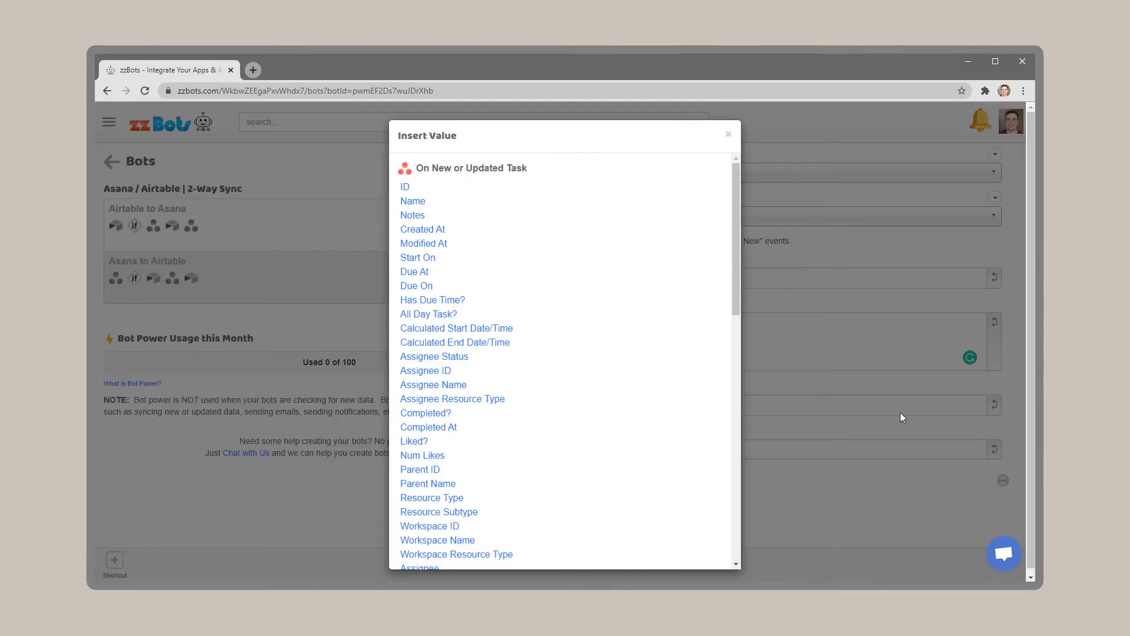
{"action": "left_click", "coordinate": [405, 187]}
- Expand the Yes branch's Update Task step and the No branch's Update Record step
{"action": "scroll", "coordinate": [765, 329], "scroll_direction": "down", "scroll_amount": 1}
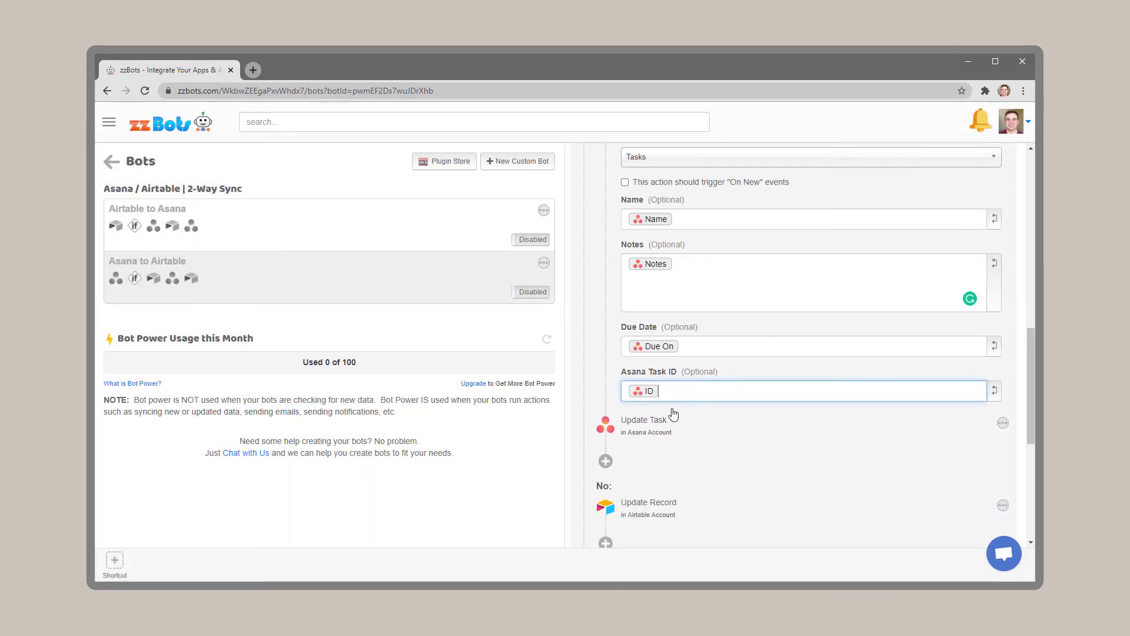
{"action": "scroll", "coordinate": [671, 418], "scroll_direction": "down", "scroll_amount": 1}
{"action": "scroll", "coordinate": [669, 426], "scroll_direction": "down", "scroll_amount": 3}
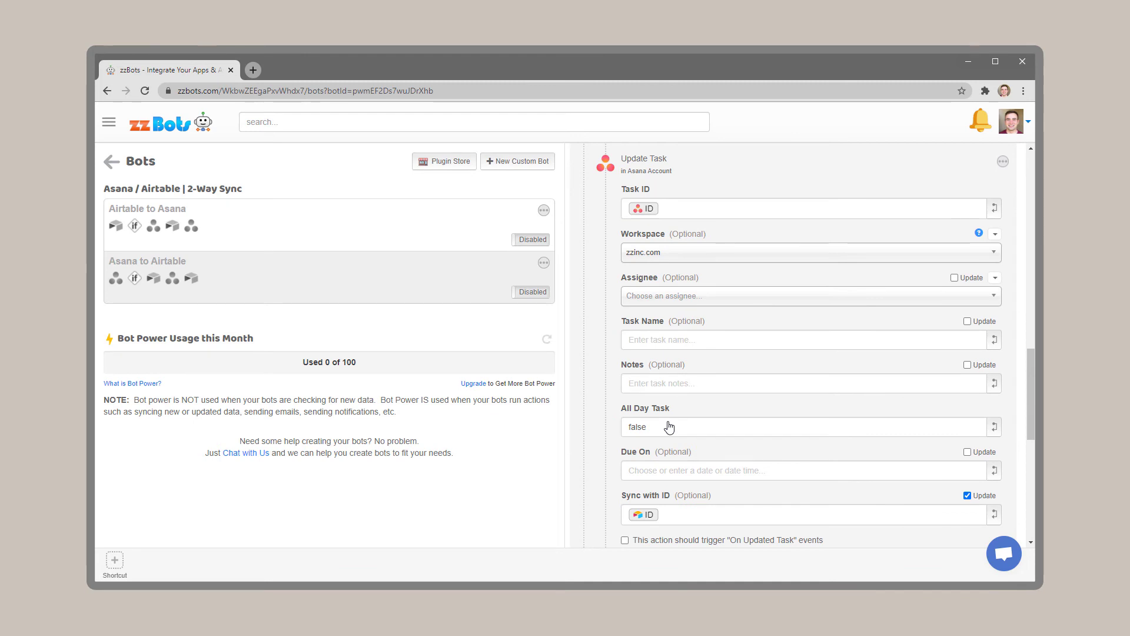
{"action": "scroll", "coordinate": [670, 426], "scroll_direction": "down", "scroll_amount": 6}
{"action": "left_click", "coordinate": [655, 328]}
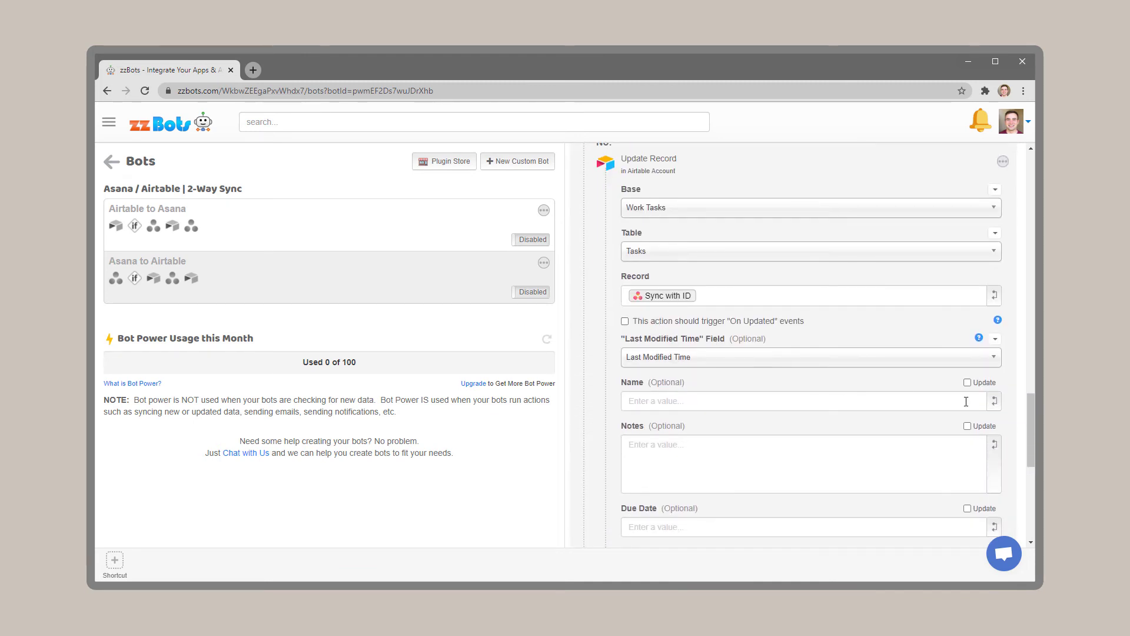
- In the Update Record step, fill Name and Notes with the triggering Asana task's Name and Notes
{"action": "left_click", "coordinate": [995, 401]}
{"action": "left_click", "coordinate": [414, 201]}
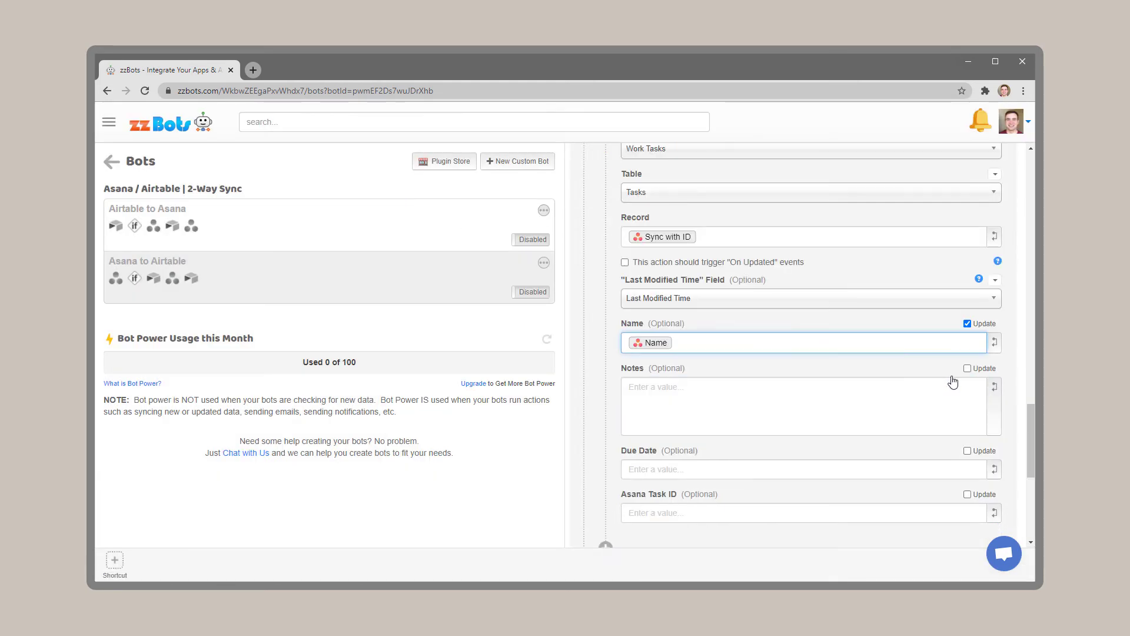
{"action": "left_click", "coordinate": [994, 388]}
{"action": "left_click", "coordinate": [418, 216]}
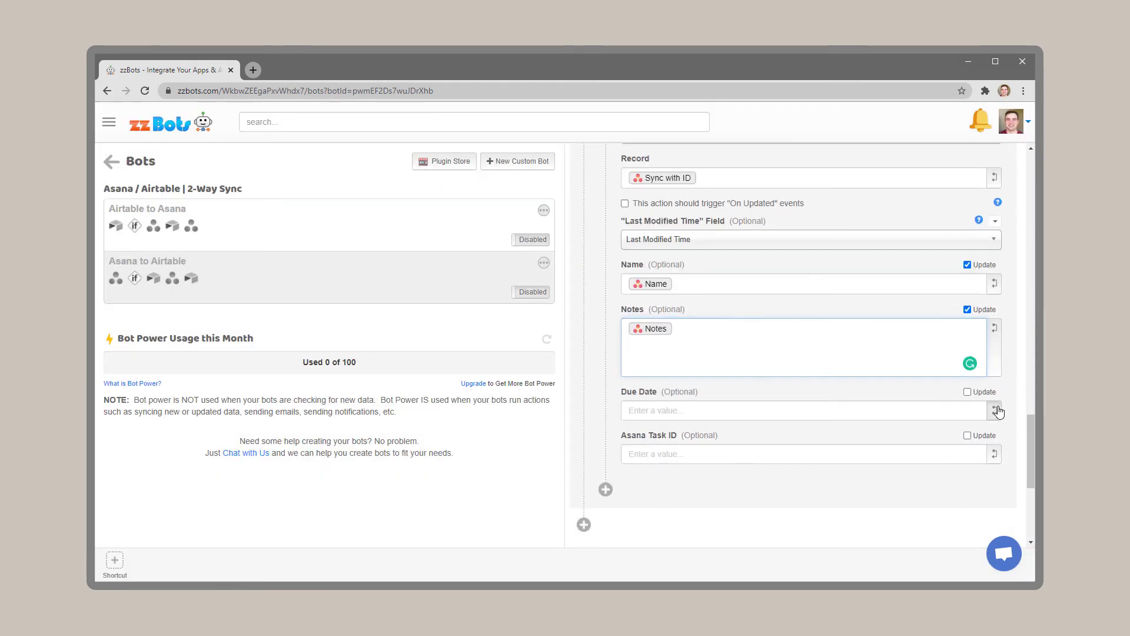
- Fill the Update Record step's Due Date with Due On and Asana Task ID with ID, and save the Asana to Airtable bot
{"action": "left_click", "coordinate": [994, 410]}
{"action": "left_click", "coordinate": [499, 286]}
{"action": "left_click", "coordinate": [994, 455]}
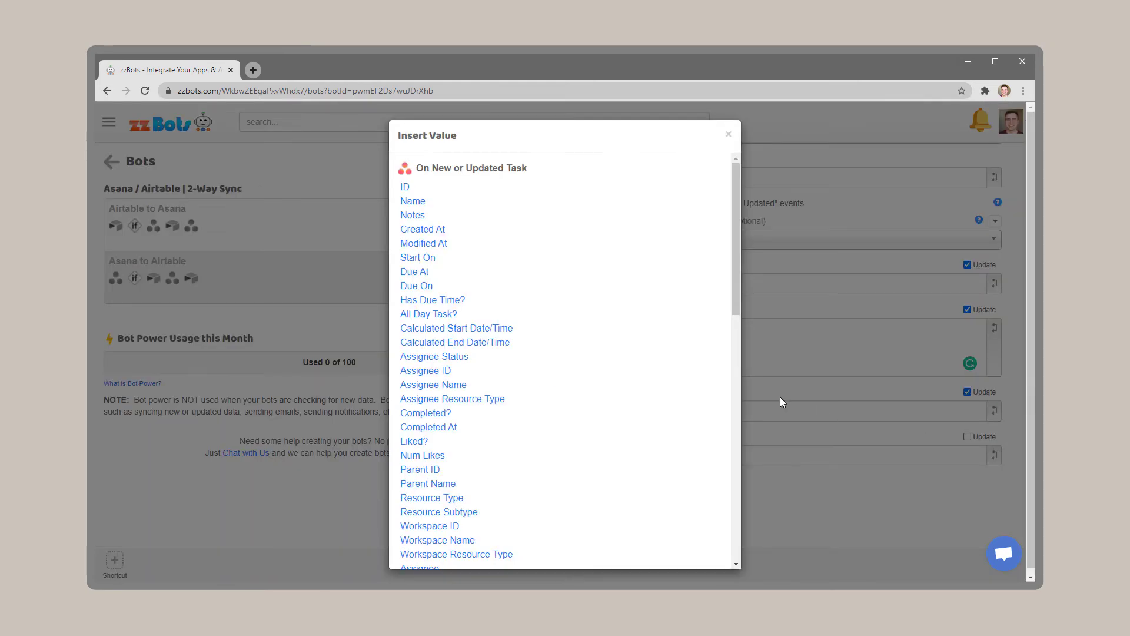
{"action": "left_click", "coordinate": [407, 189]}
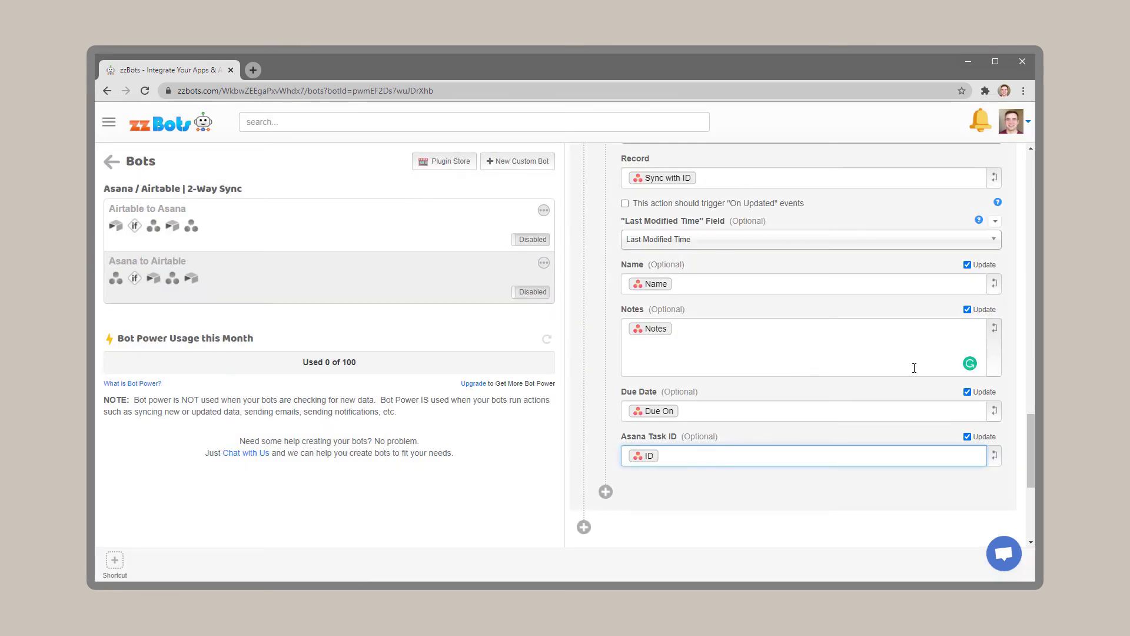
{"action": "scroll", "coordinate": [914, 368], "scroll_direction": "up", "scroll_amount": 15}
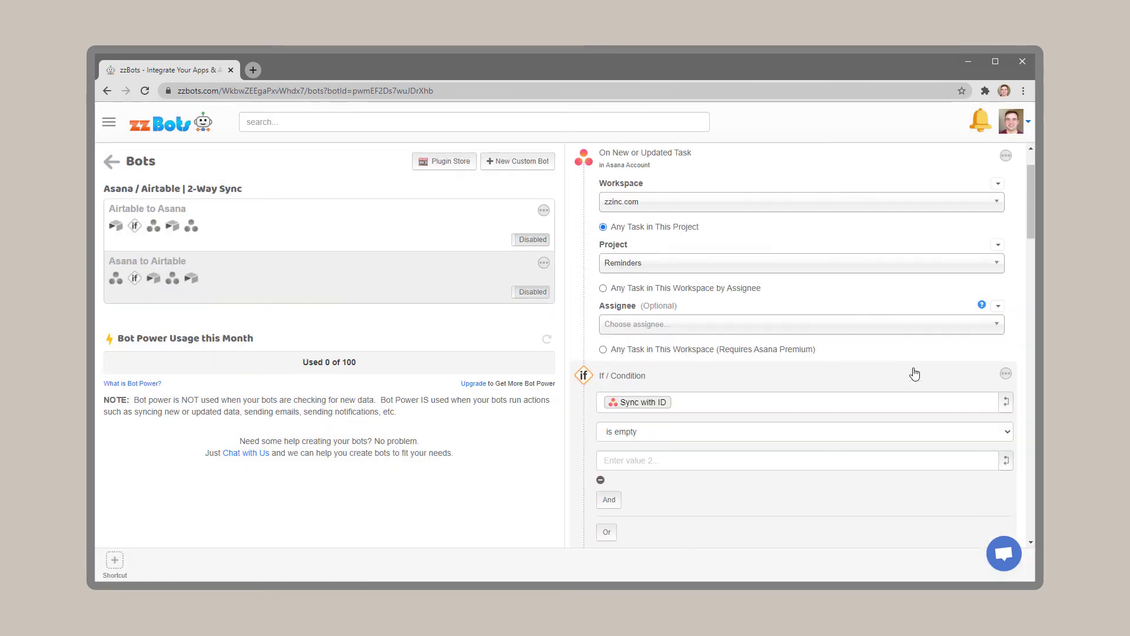
{"action": "left_click", "coordinate": [992, 163]}
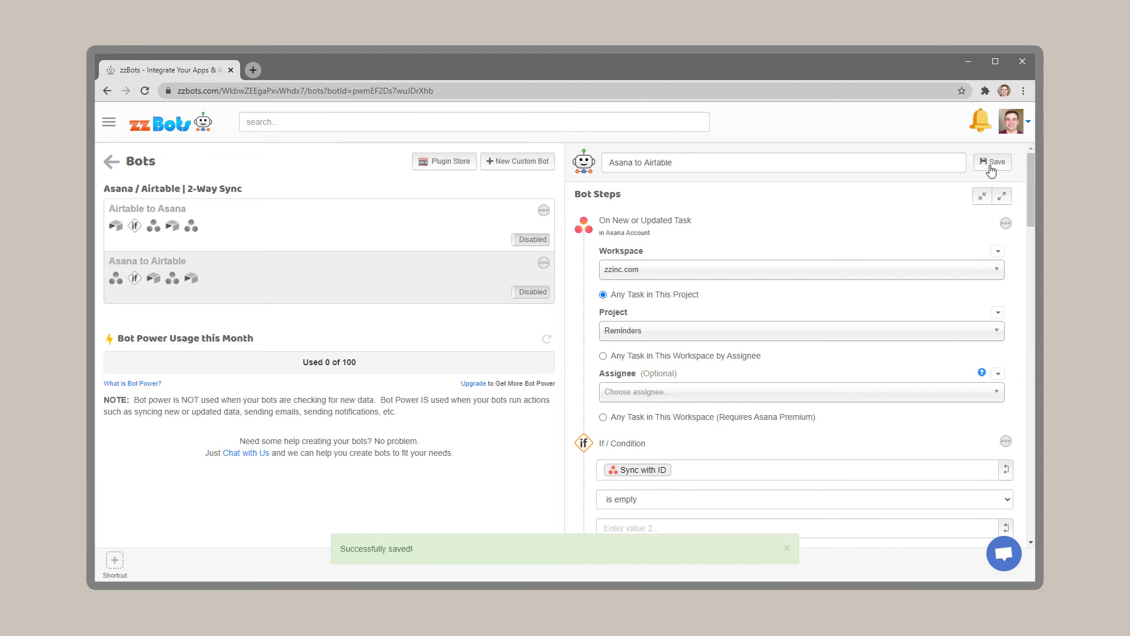
- Enable both sync bots and run an immediate check of the Airtable to Asana bot
{"action": "left_click", "coordinate": [534, 240]}
{"action": "left_click", "coordinate": [531, 292]}
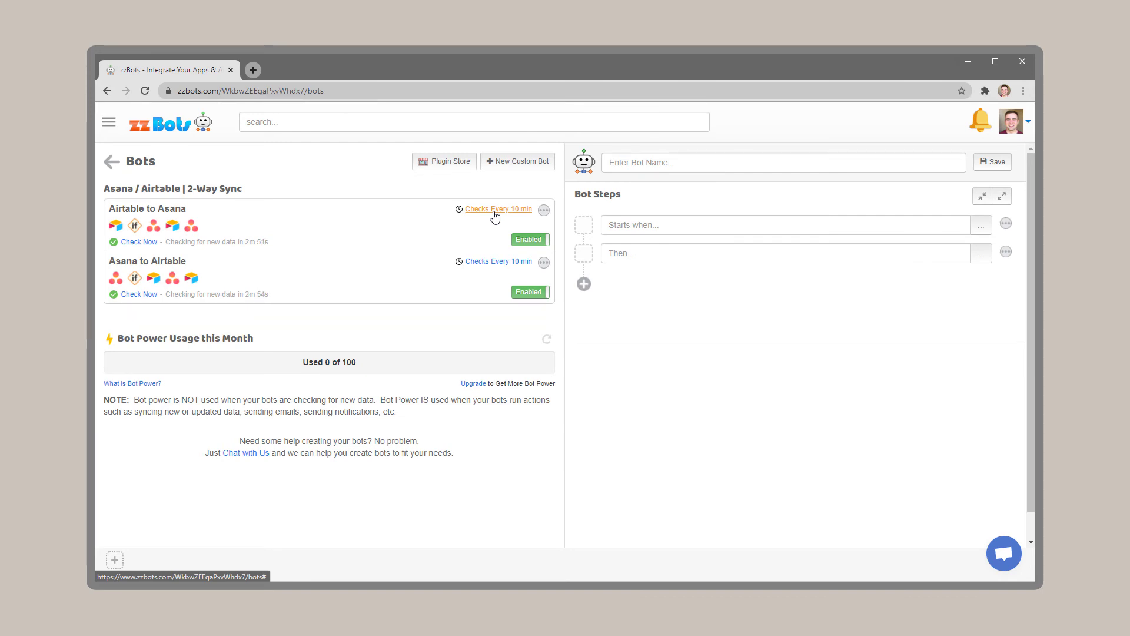
{"action": "left_click", "coordinate": [139, 242]}
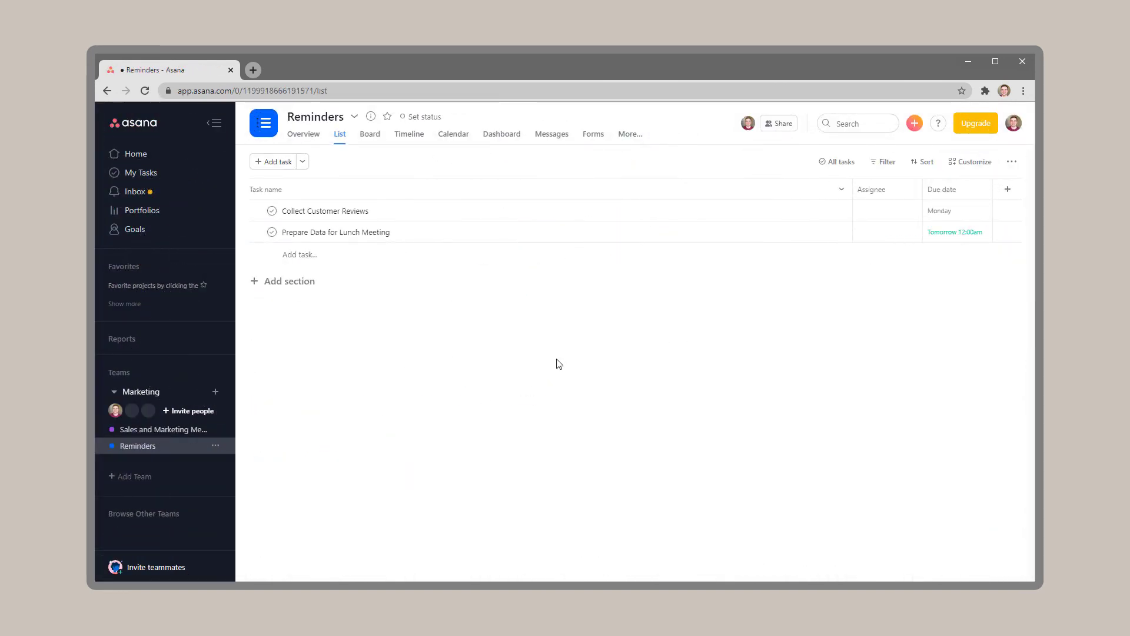
- In Asana's Reminders project, rename Collect Customer Reviews to "Collect Customer Reviews - Survey" and add the task "Meet With New Sales Reps"
{"action": "left_click", "coordinate": [391, 212]}
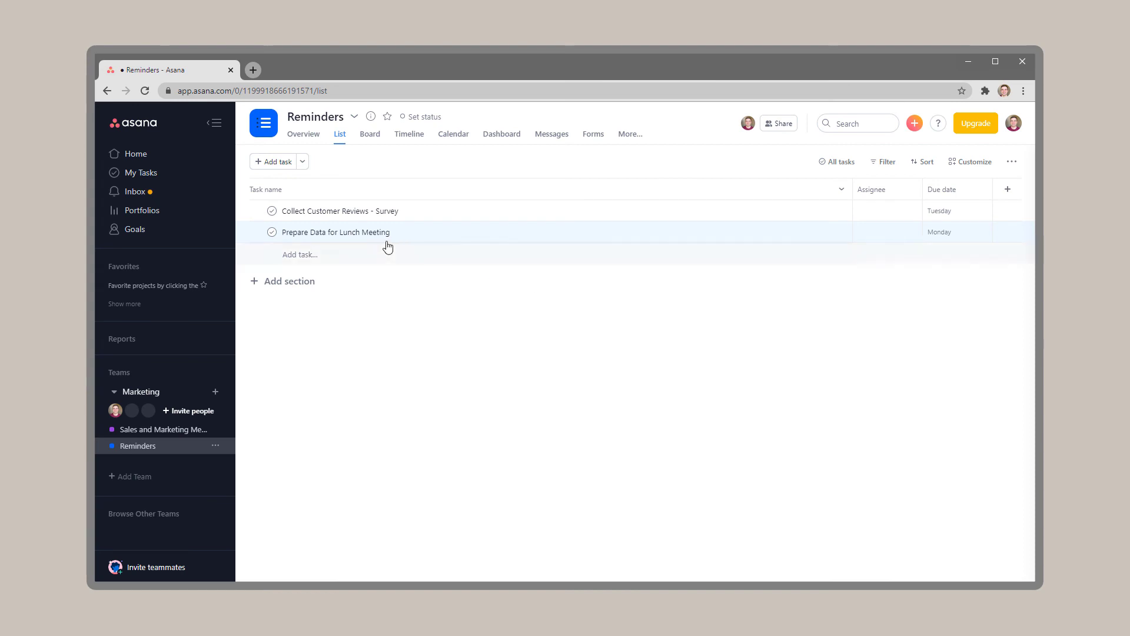
{"action": "left_click", "coordinate": [356, 255]}
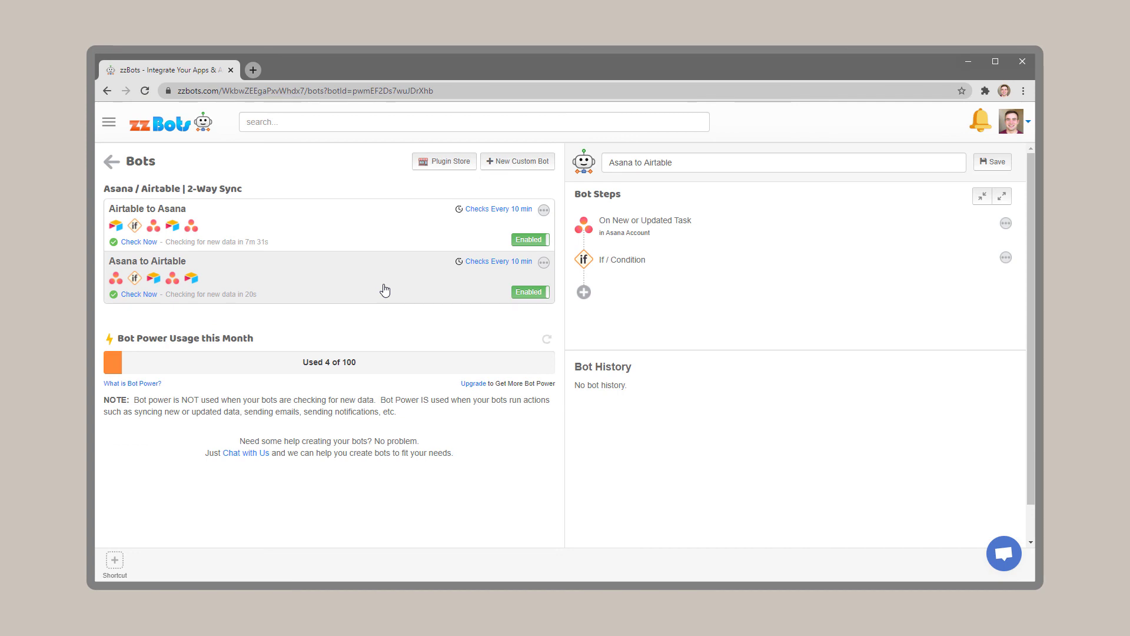
- Back in zzBots, run an immediate check of the Asana to Airtable bot and review its Bot History
{"action": "left_click", "coordinate": [133, 294]}
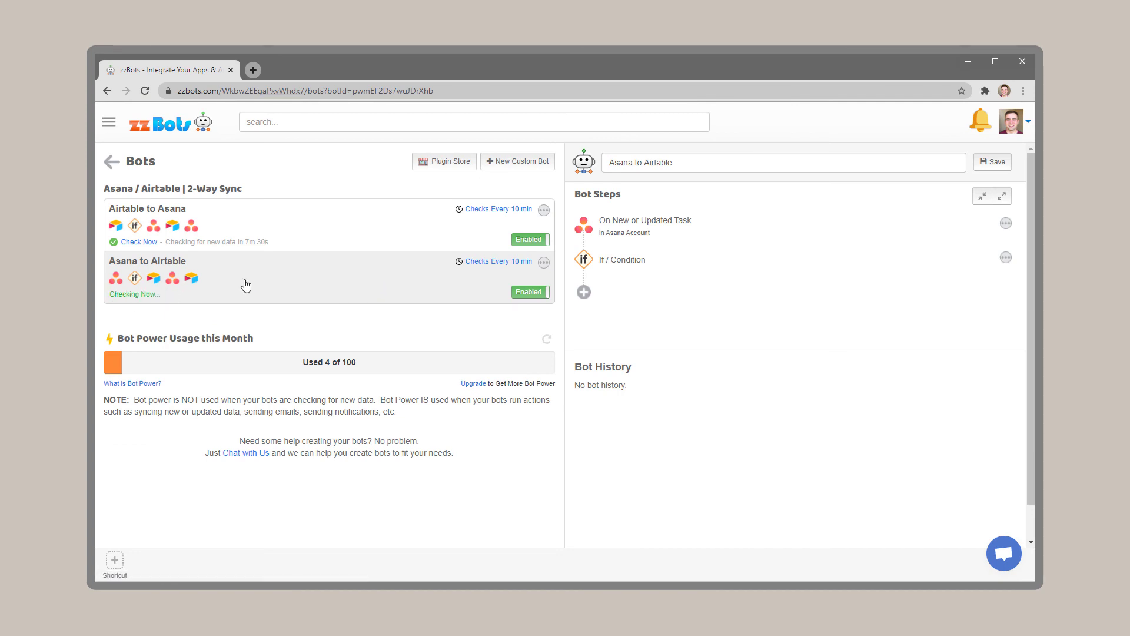
{"action": "scroll", "coordinate": [762, 293], "scroll_direction": "down", "scroll_amount": 2}
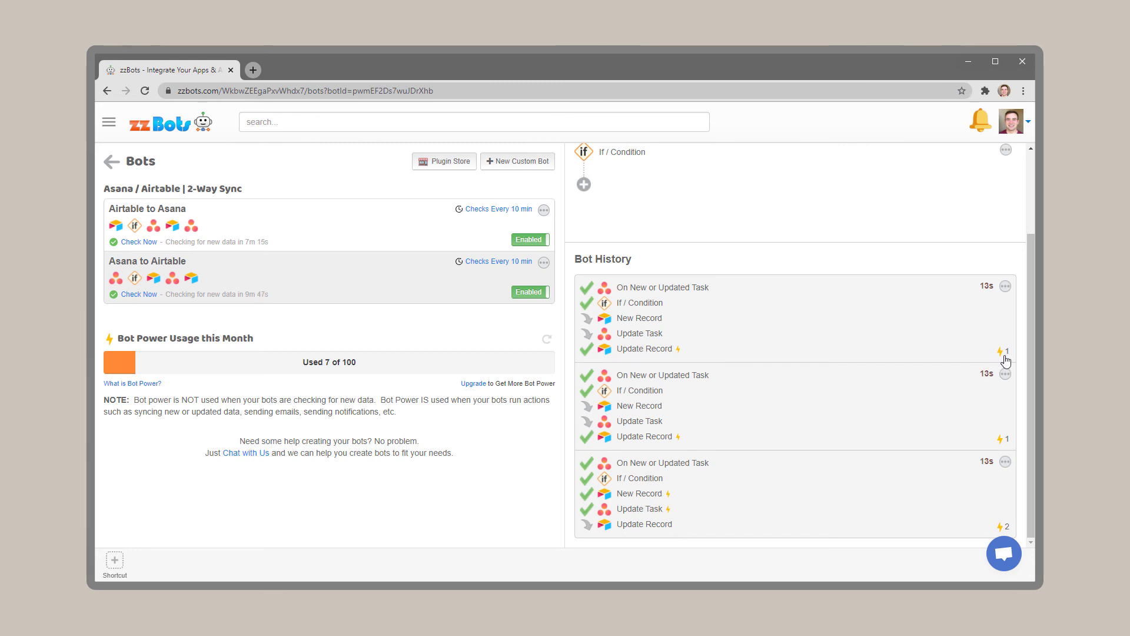
{"action": "left_click", "coordinate": [124, 295]}
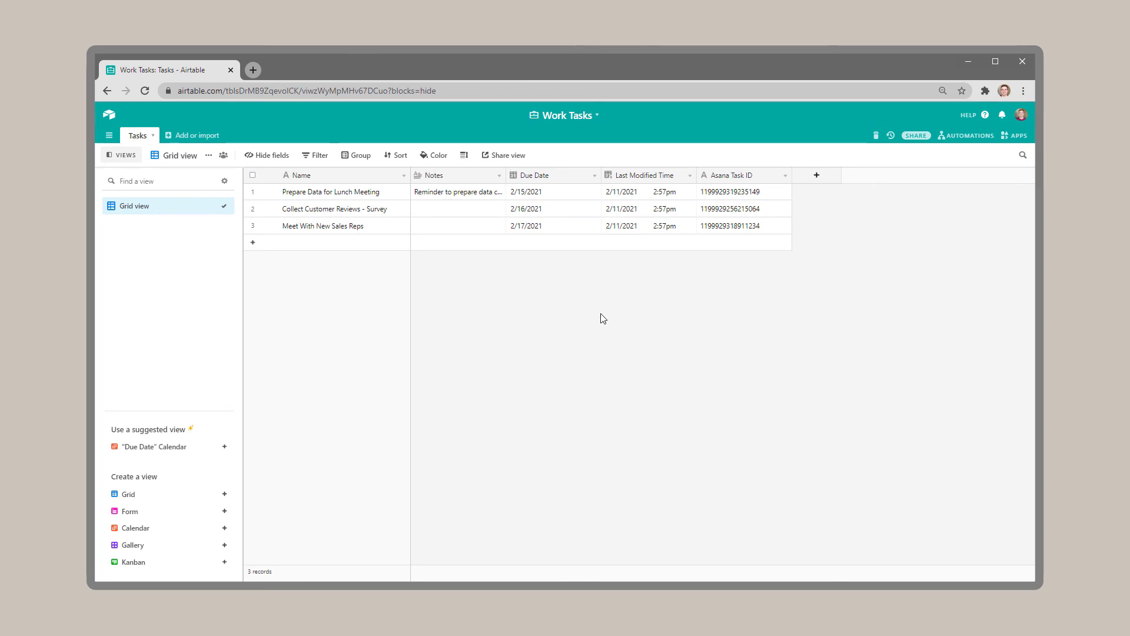
- In Airtable's Tasks table, enter "Bring pizza for meeting." as the notes of the Meet With New Sales Reps record
{"action": "left_click", "coordinate": [470, 226]}
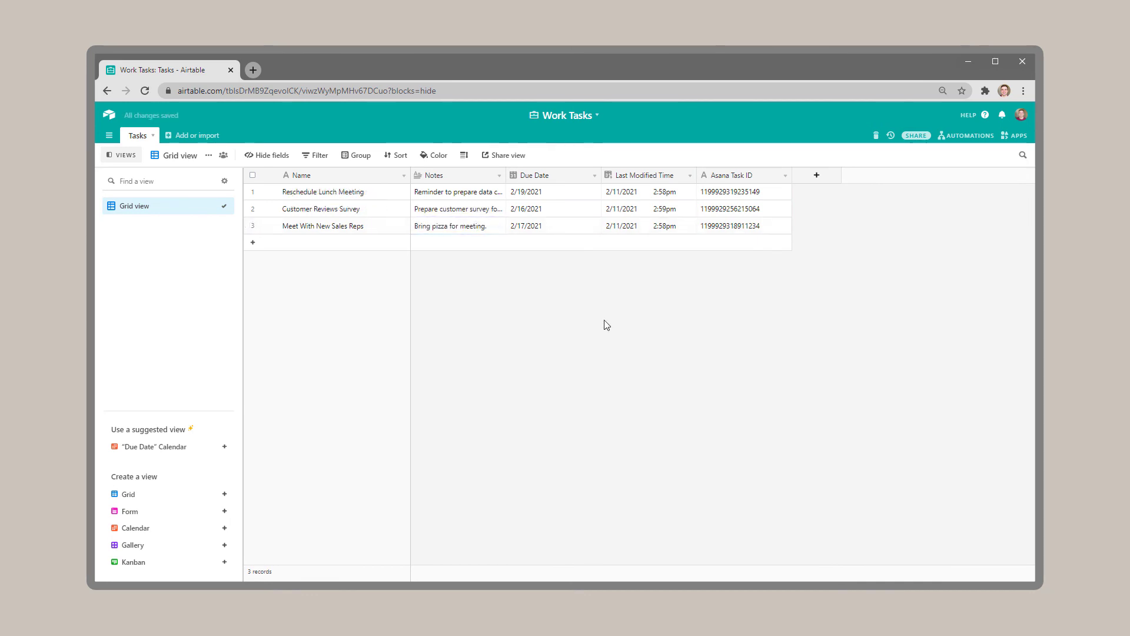